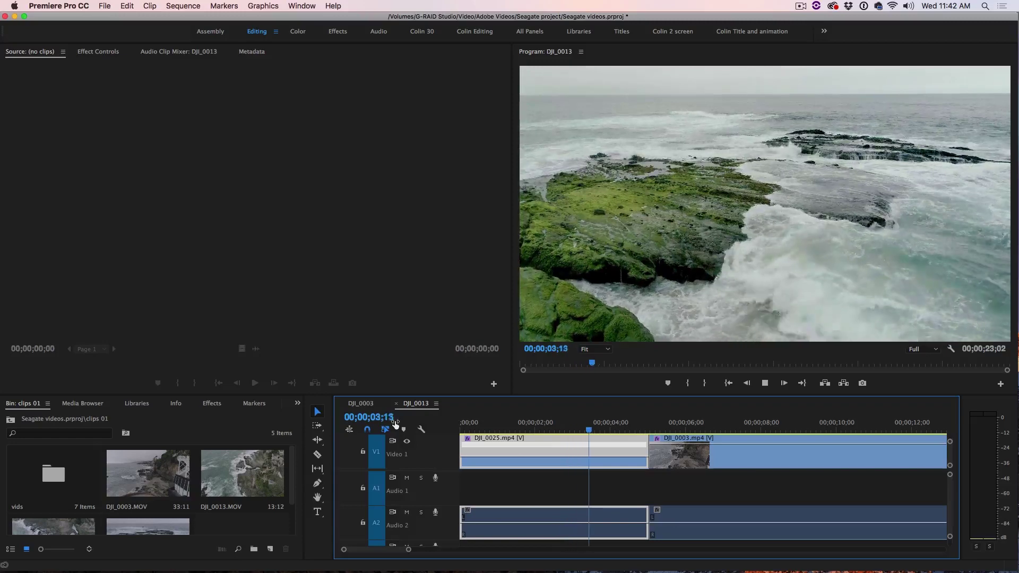
# Step: Play from the sequence start and stop at 00;00;03;11 inside DJI_0025, scrubbing to confirm the cut point
pyautogui.press('space')
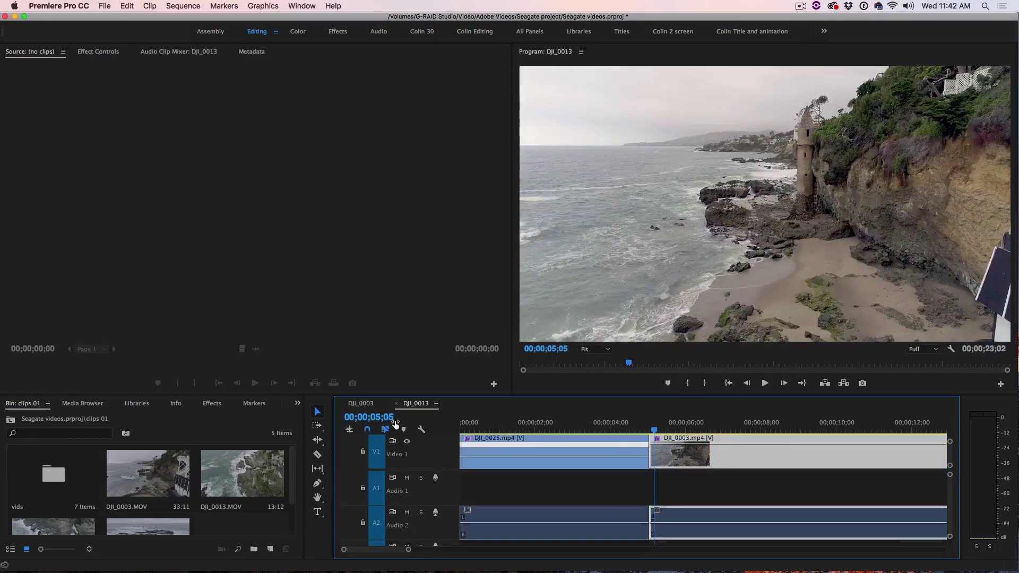
pyautogui.click(462, 425)
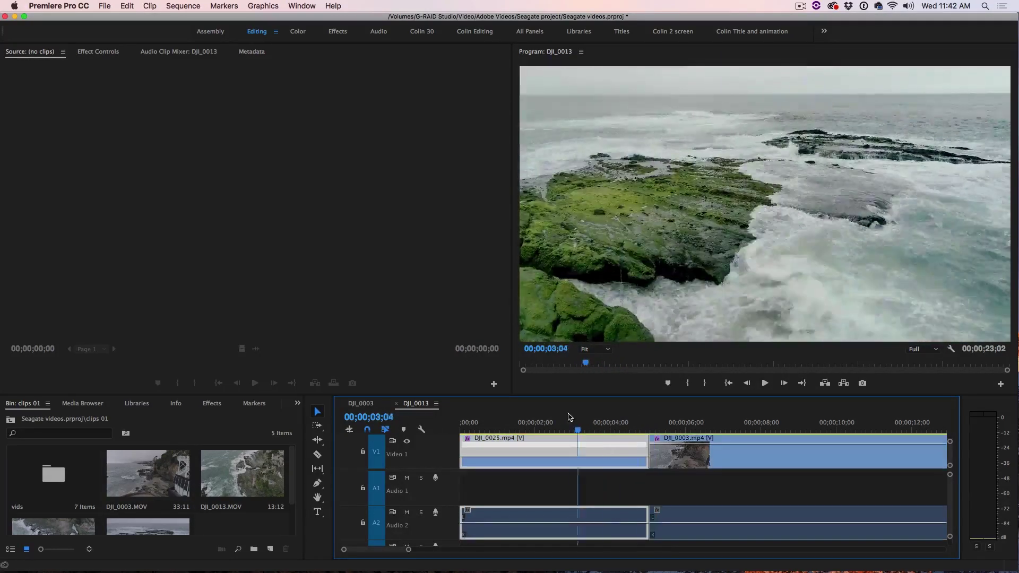
pyautogui.press('Home')
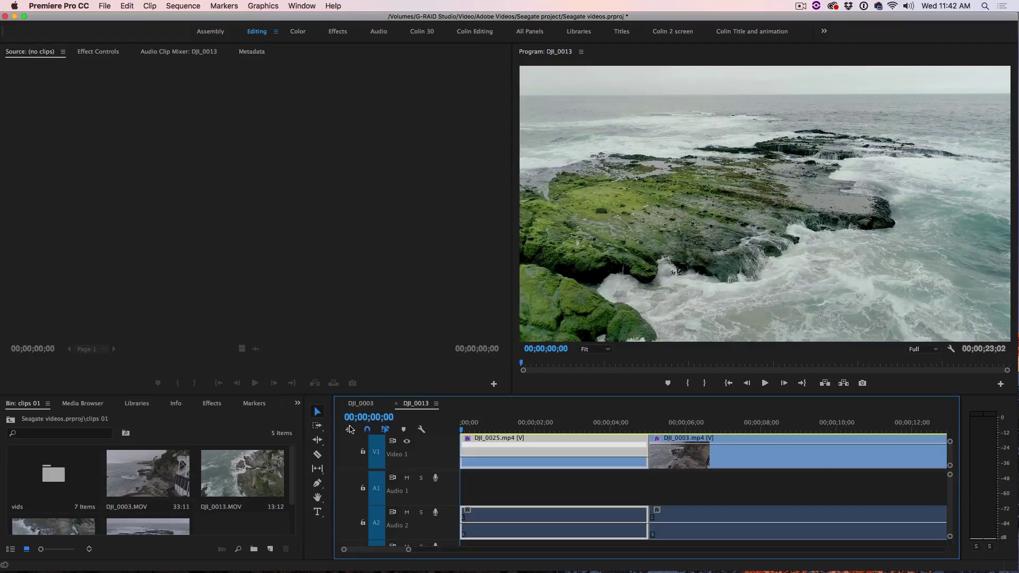
pyautogui.press('space')
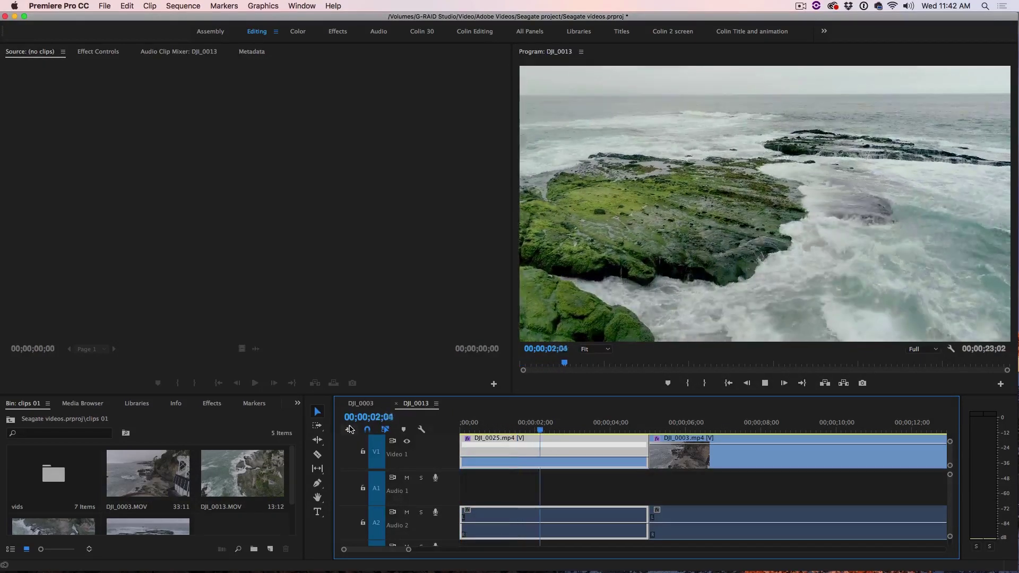
pyautogui.press('space')
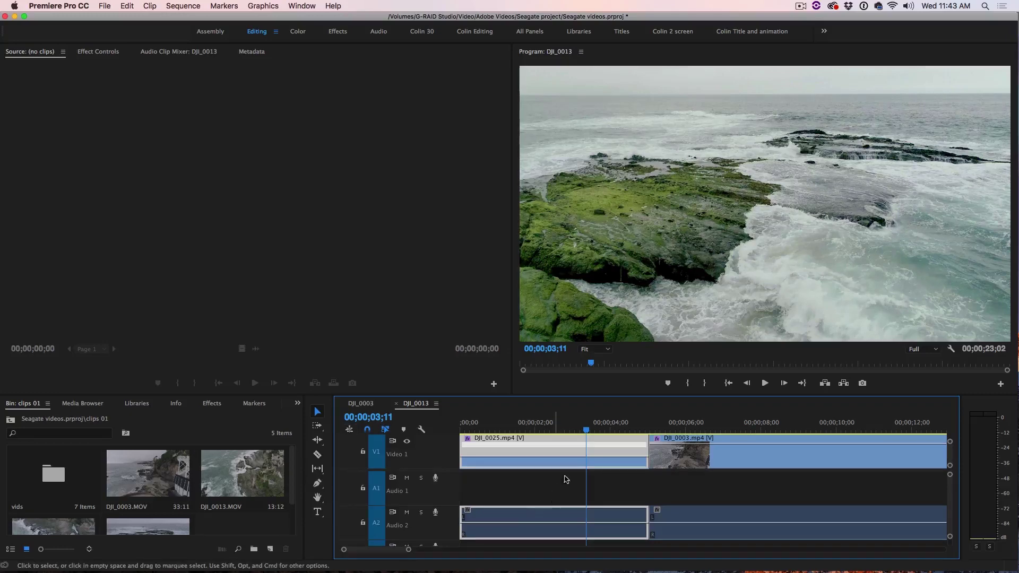
pyautogui.moveTo(581, 431)
pyautogui.mouseDown()
pyautogui.moveTo(590, 430)
pyautogui.moveTo(468, 430)
pyautogui.moveTo(615, 430)
pyautogui.moveTo(513, 429)
pyautogui.moveTo(588, 415)
pyautogui.mouseUp()
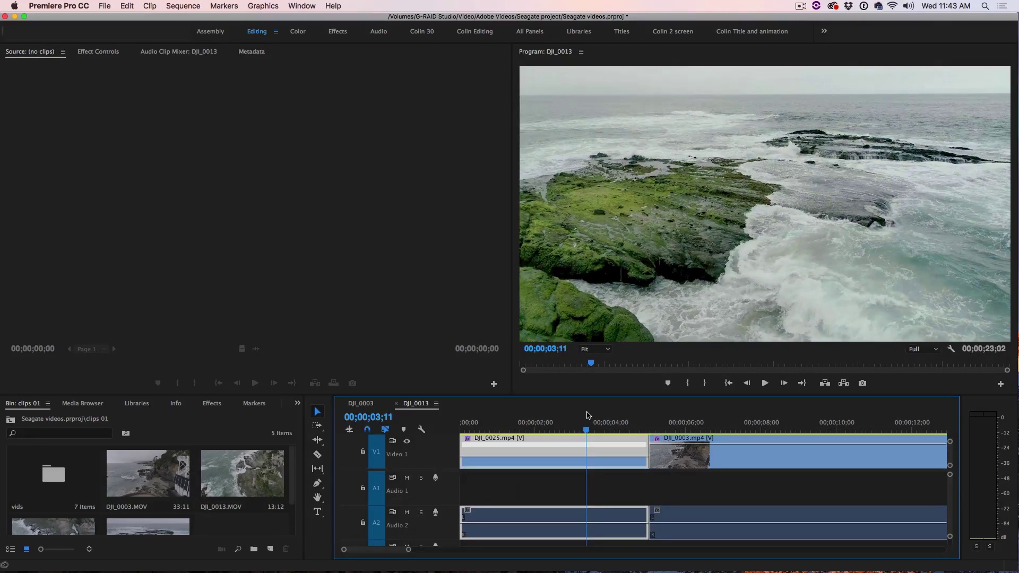
pyautogui.click(318, 455)
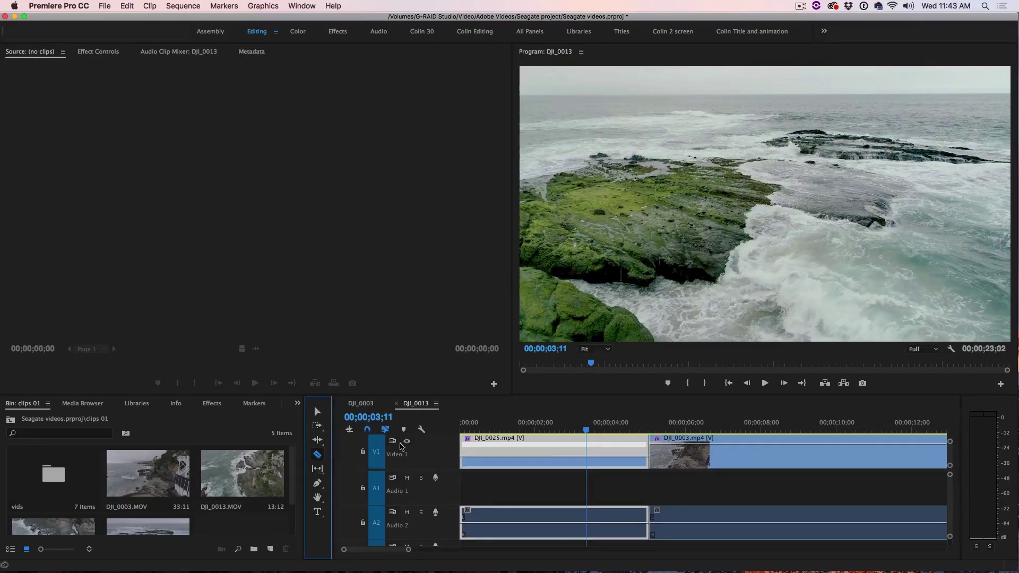
# Step: Cut DJI_0025 at 00;00;03;11, leaving a 00;00;01;20 second piece before DJI_0003.mp4
pyautogui.click(586, 449)
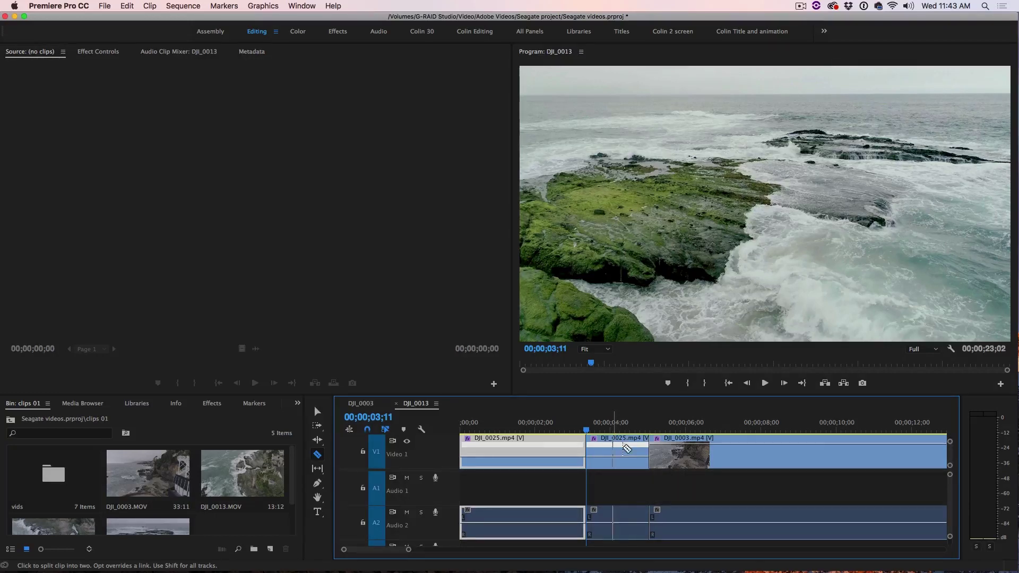
pyautogui.click(316, 412)
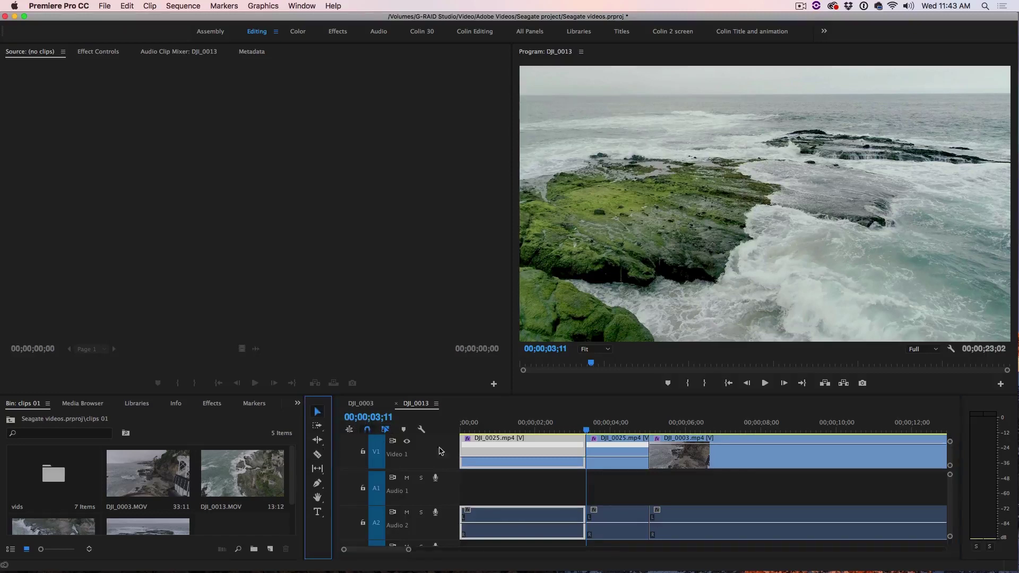
# Step: Set the first DJI_0025 piece to 200% speed in Speed/Duration, keeping Ripple Edit on
pyautogui.rightClick(523, 449)
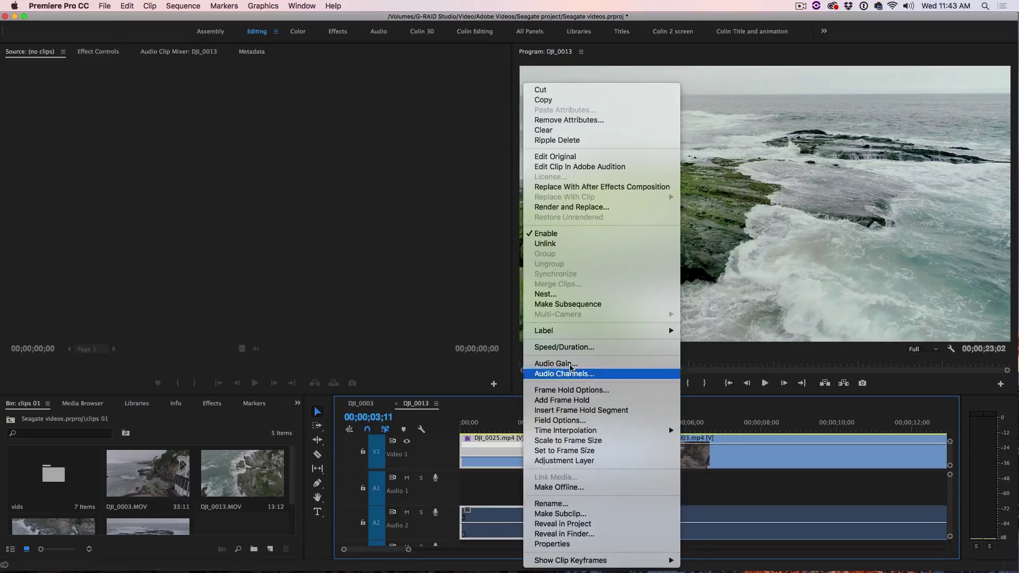
pyautogui.click(576, 348)
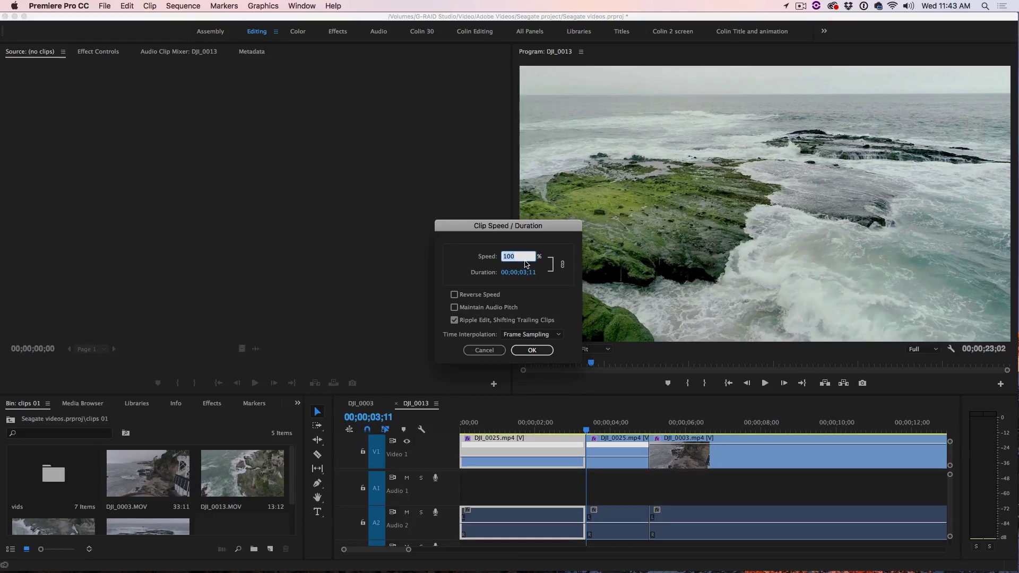
pyautogui.write('200')
pyautogui.click(512, 319)
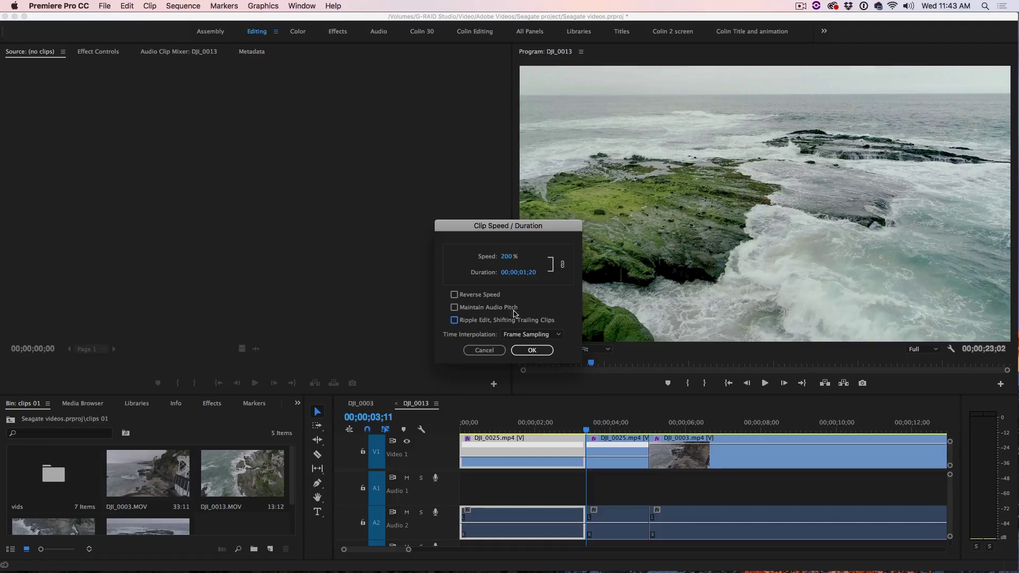
pyautogui.click(454, 321)
# Step: Apply the 200% speed-up and play the sequence from the start to review it
pyautogui.click(532, 350)
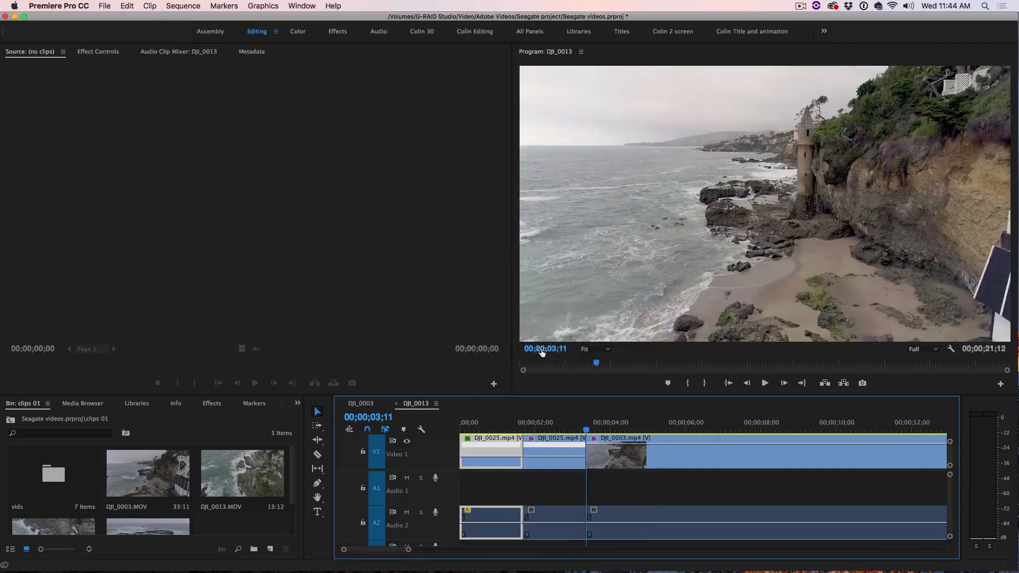
pyautogui.press('Home')
pyautogui.press('space')
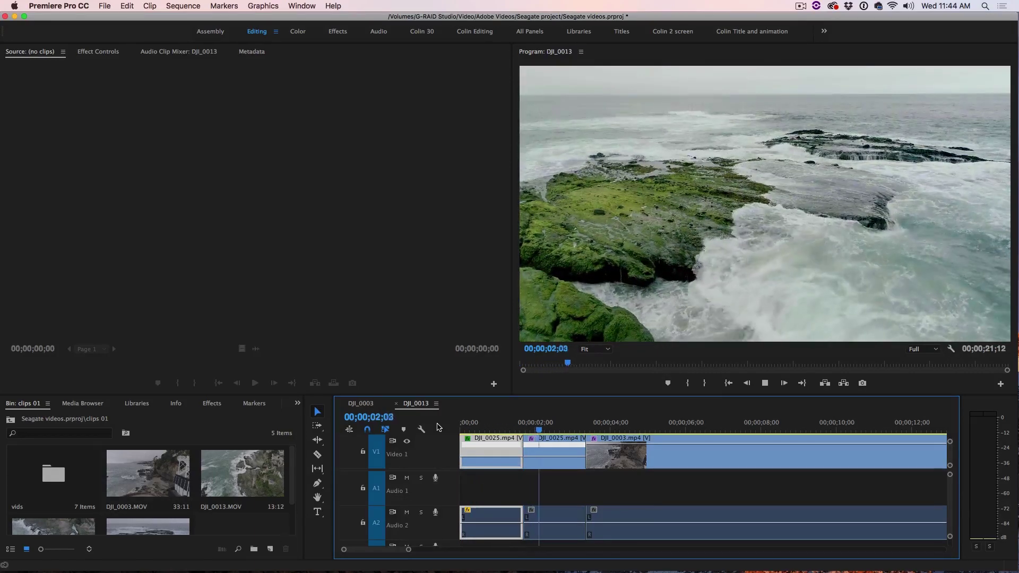
pyautogui.press('space')
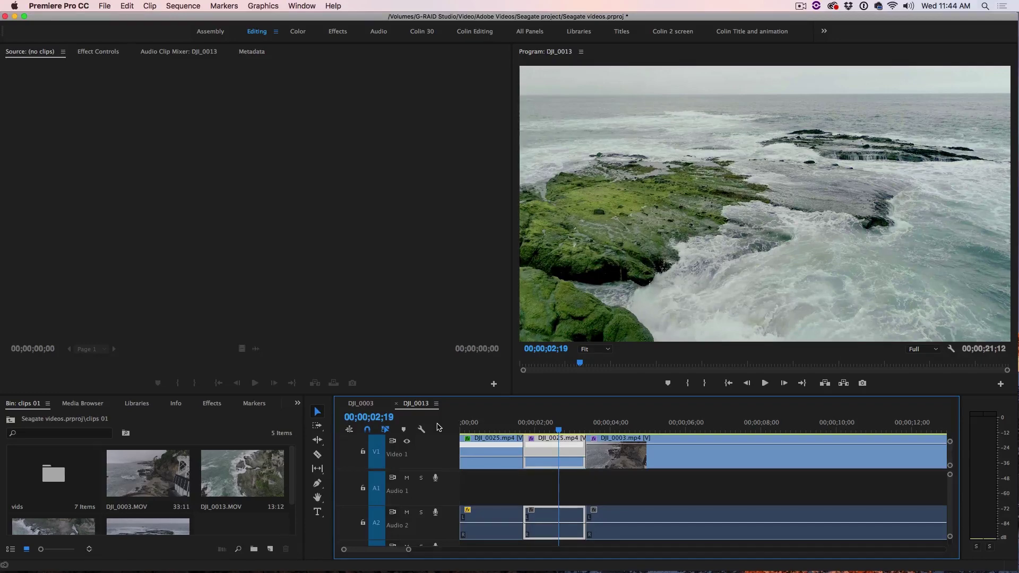
# Step: Slow the second DJI_0025 piece to 50% speed, lengthening the sequence to 00;00;23;02
pyautogui.rightClick(538, 452)
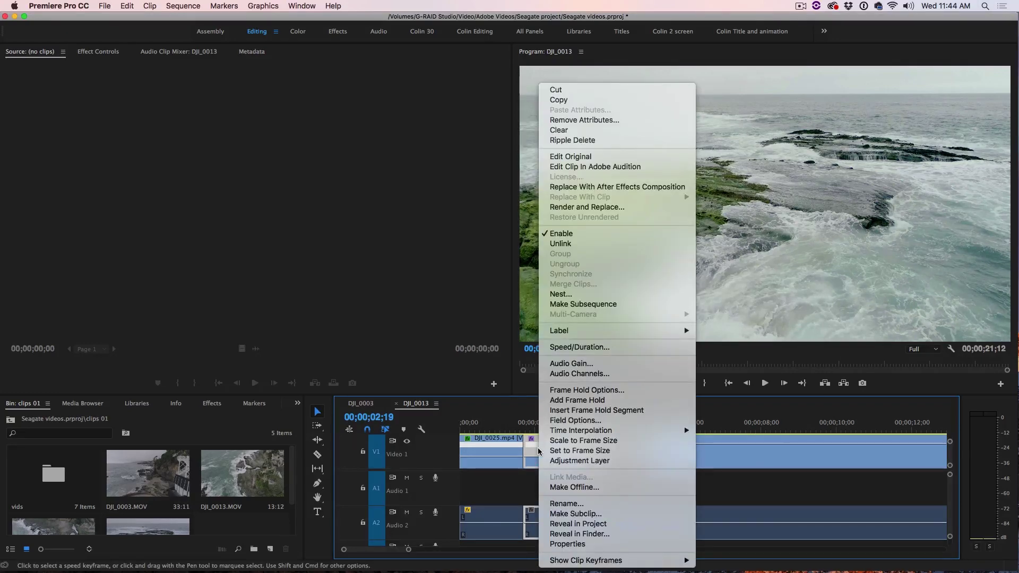
pyautogui.click(573, 349)
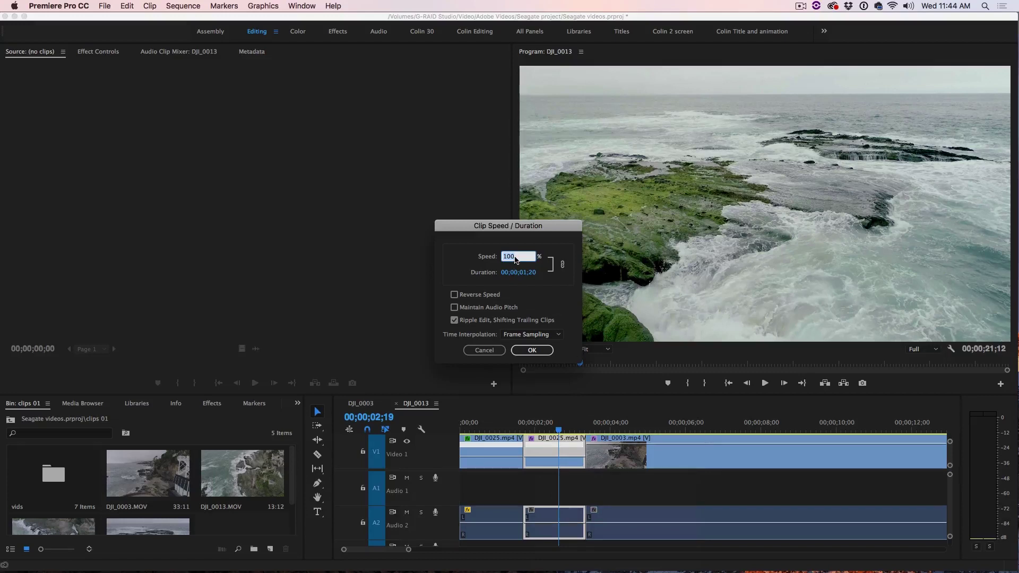
pyautogui.write('50')
pyautogui.click(532, 351)
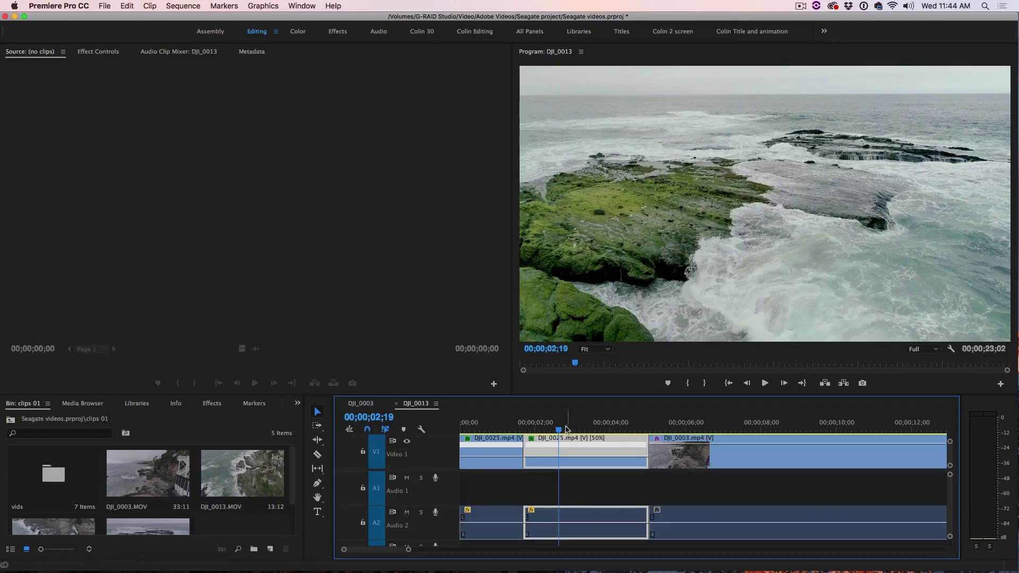
# Step: Play the speed-ramped sequence from the start, then move the playhead back to 00;00;02;10
pyautogui.press('Home')
pyautogui.press('space')
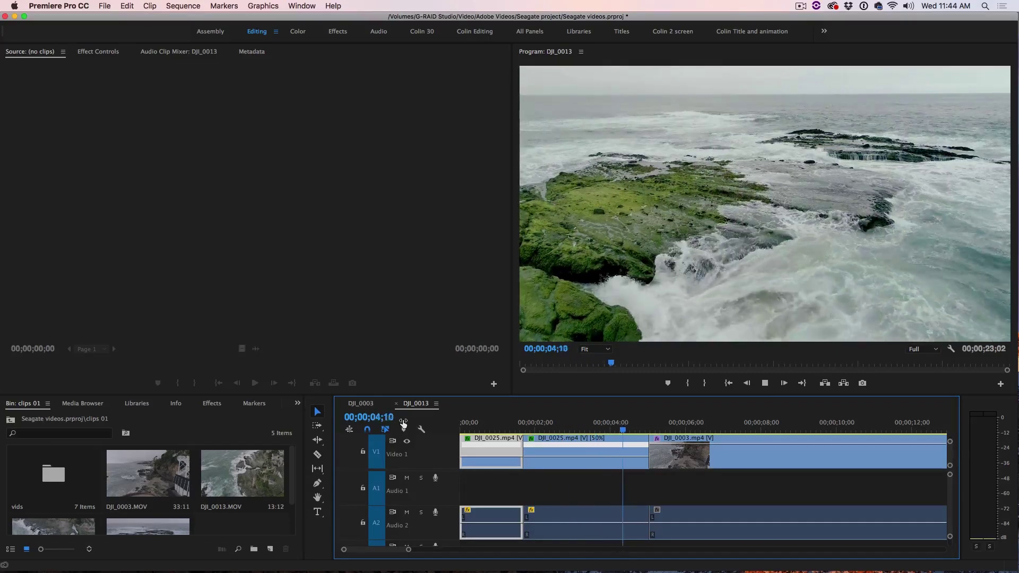
pyautogui.press('space')
pyautogui.moveTo(402, 422); pyautogui.dragTo(382, 423)
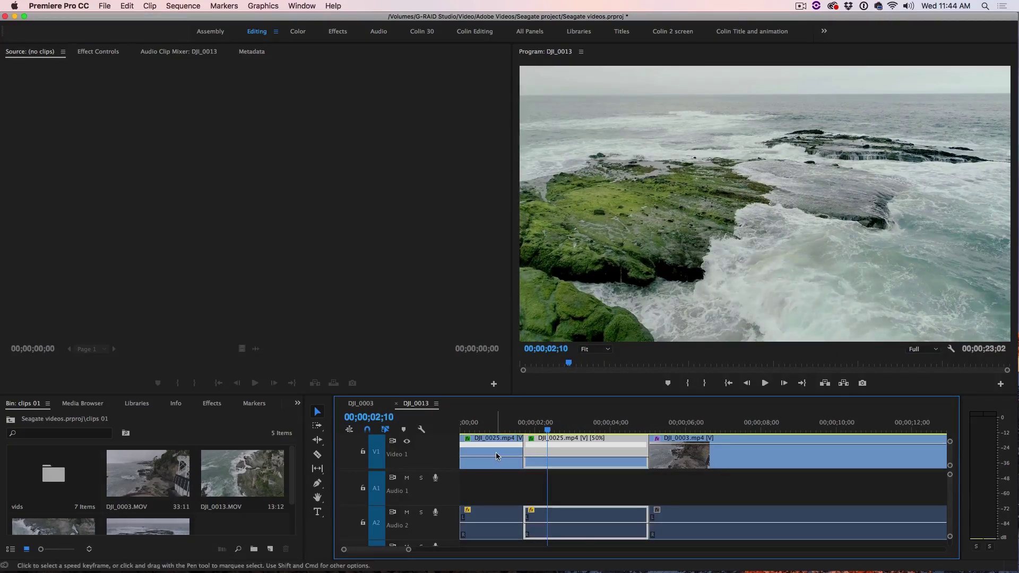
# Step: Raise the first DJI_0025 piece's speed to 250%
pyautogui.click(497, 448)
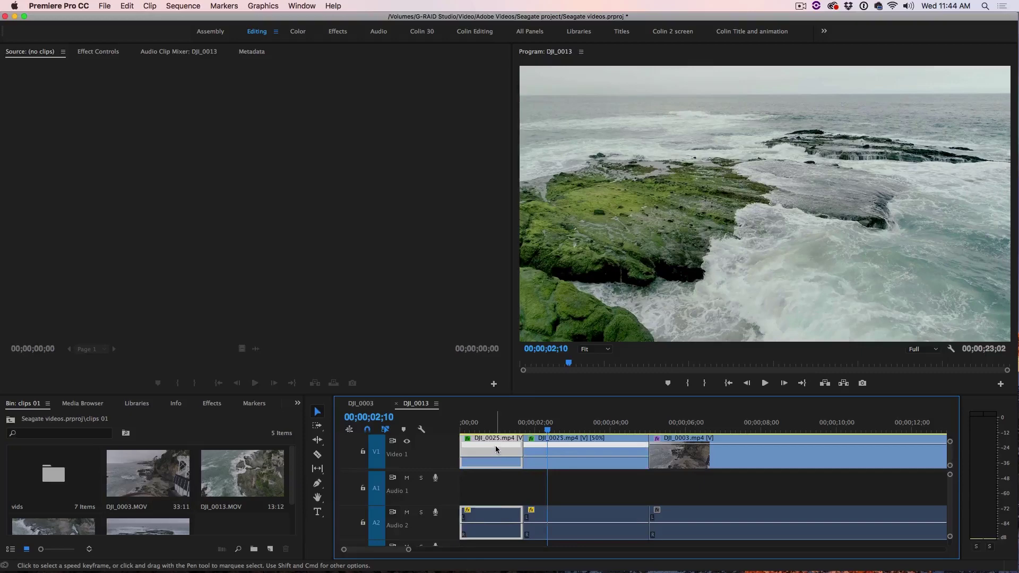
pyautogui.rightClick(495, 445)
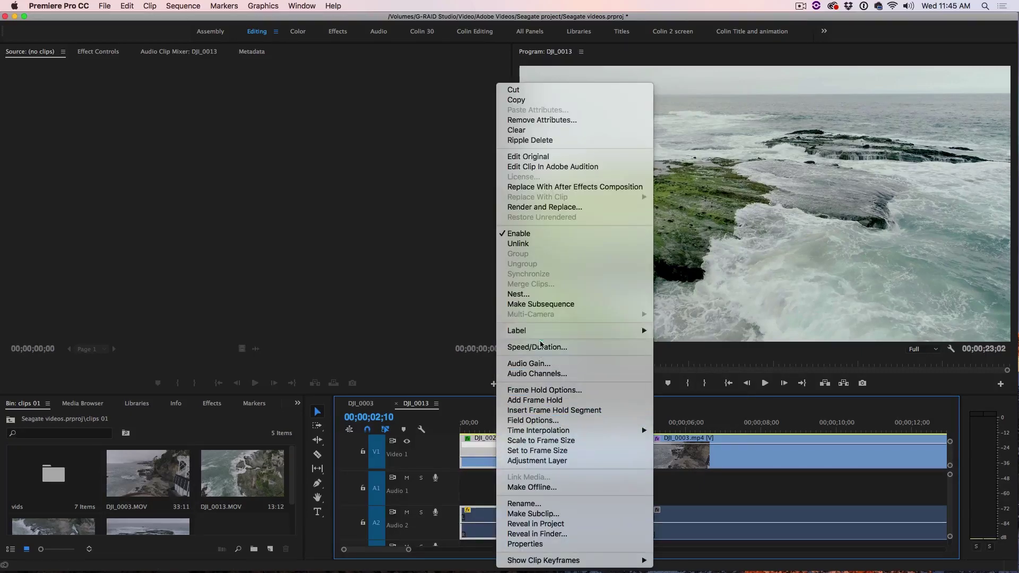
pyautogui.click(542, 350)
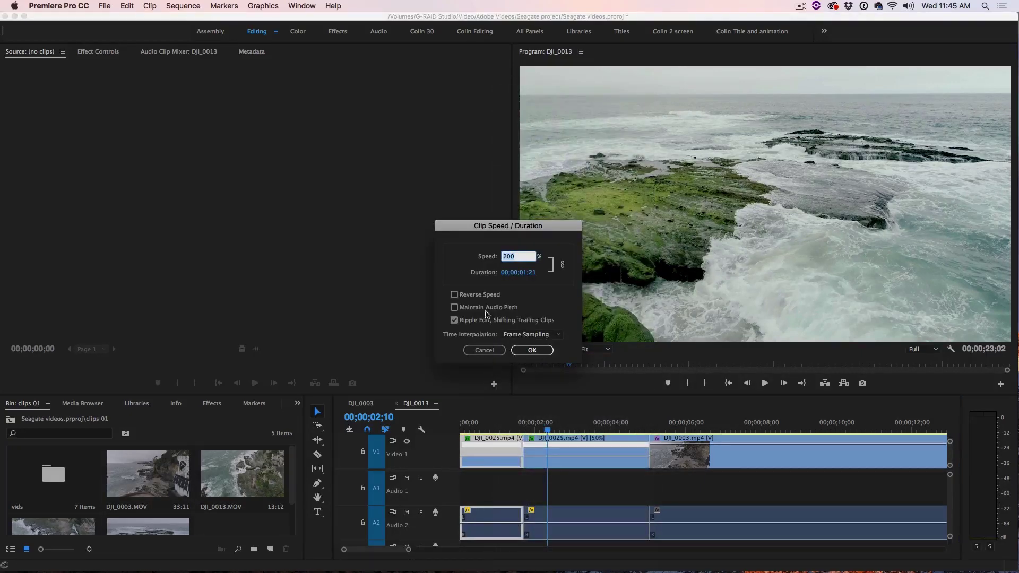
pyautogui.write('250')
pyautogui.click(531, 350)
# Step: Replay the sequence from the start to review the 50% slowed clip
pyautogui.press('Home')
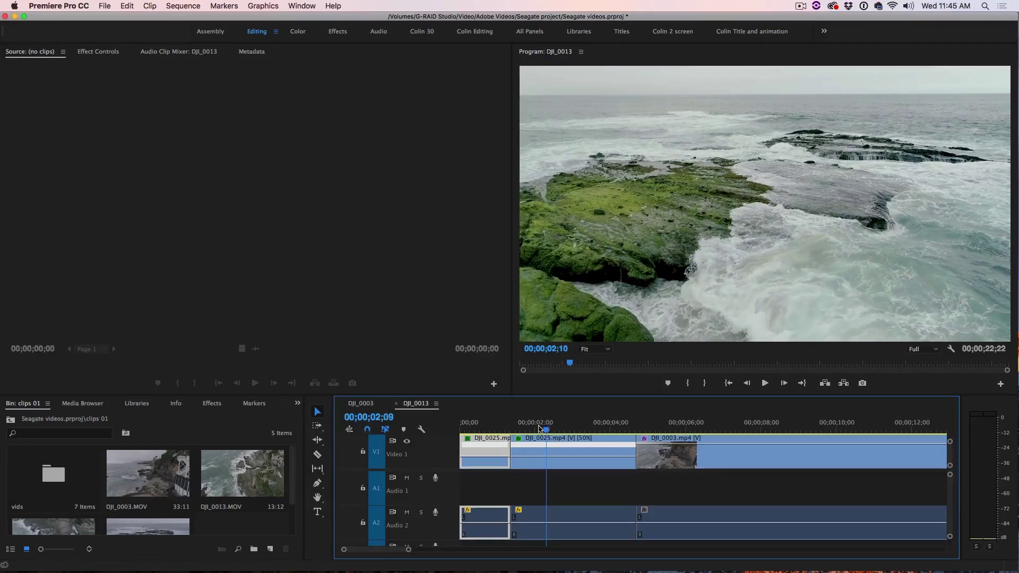
pyautogui.press('space')
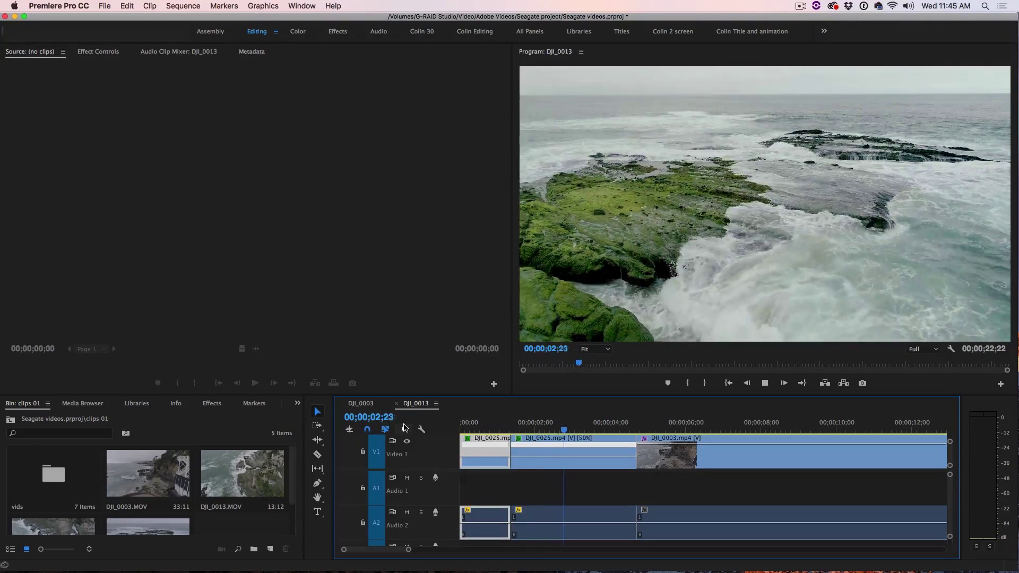
pyautogui.press('space')
pyautogui.press('d')
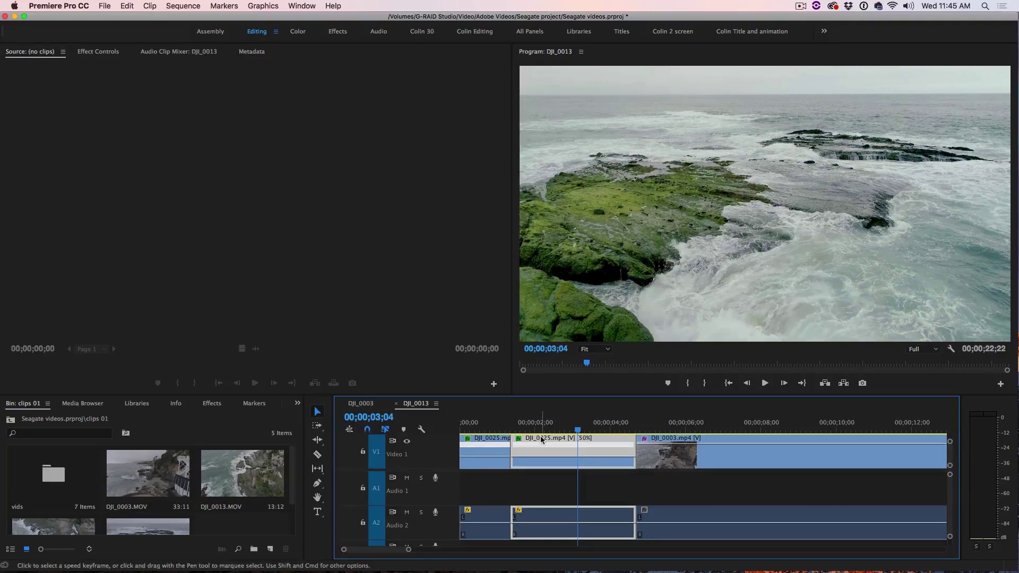
# Step: Mark a 00:00:02:14 In/Out section of DJI_0013.MOV and place it after DJI_0019.mp4 on V1
pyautogui.press('-')
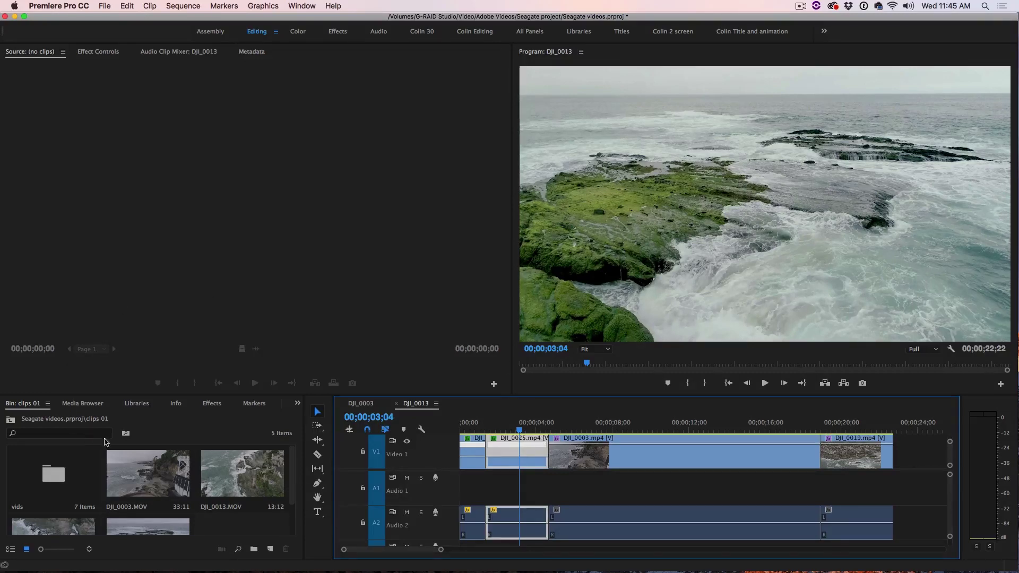
pyautogui.click(238, 478)
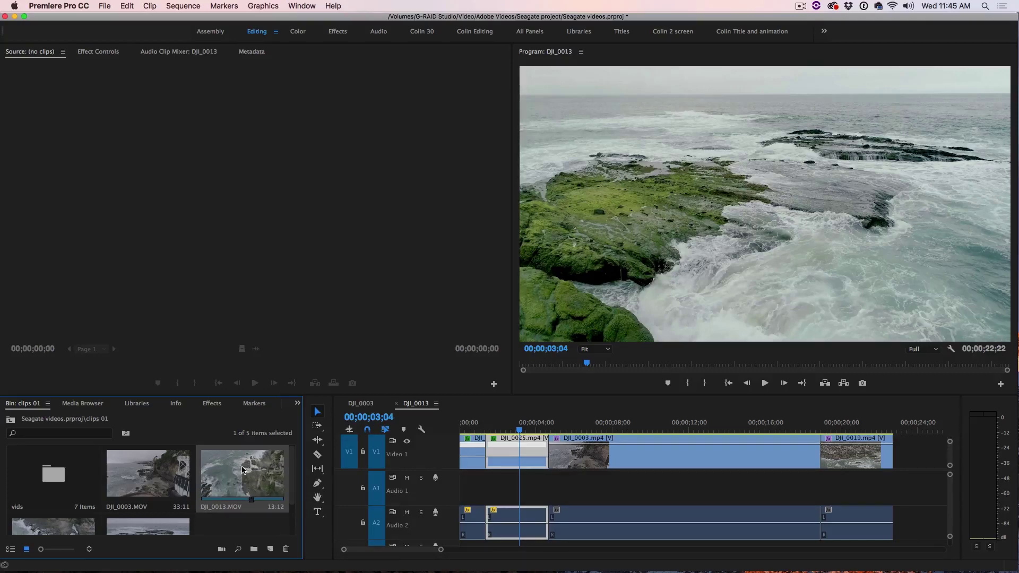
pyautogui.doubleClick(242, 470)
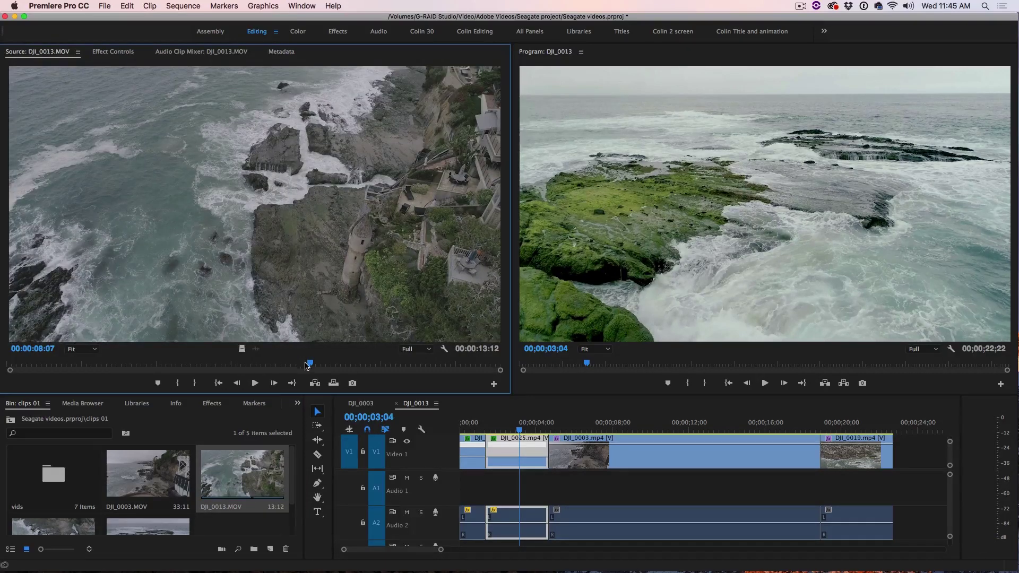
pyautogui.moveTo(187, 365); pyautogui.dragTo(279, 364)
pyautogui.press('i')
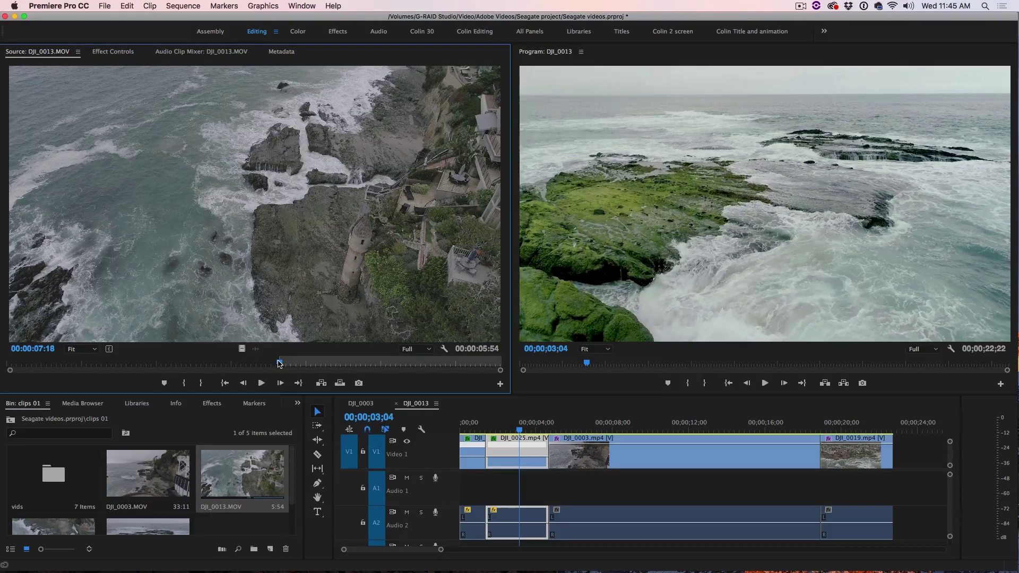
pyautogui.moveTo(280, 363); pyautogui.dragTo(364, 366)
pyautogui.press('o')
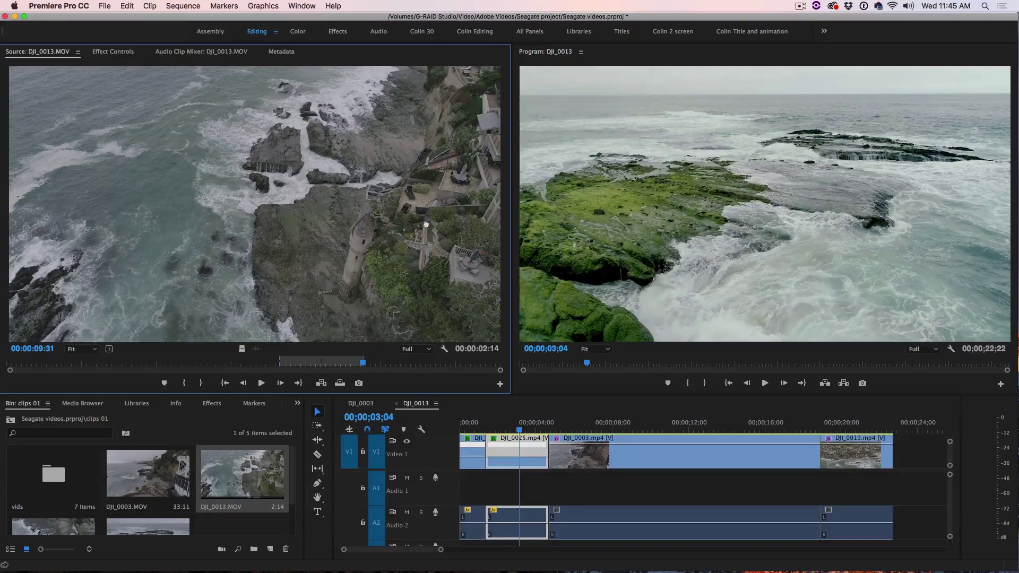
pyautogui.moveTo(425, 225); pyautogui.dragTo(909, 450)
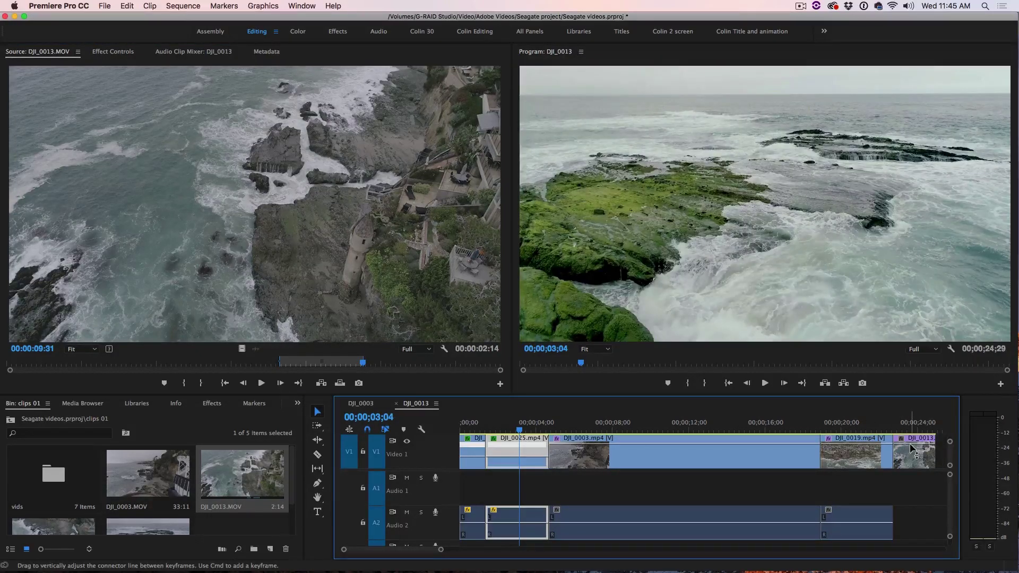
# Step: Select the DJI_0013 clip so the playhead jumps to its start at 00;00;23;18
pyautogui.click(912, 450)
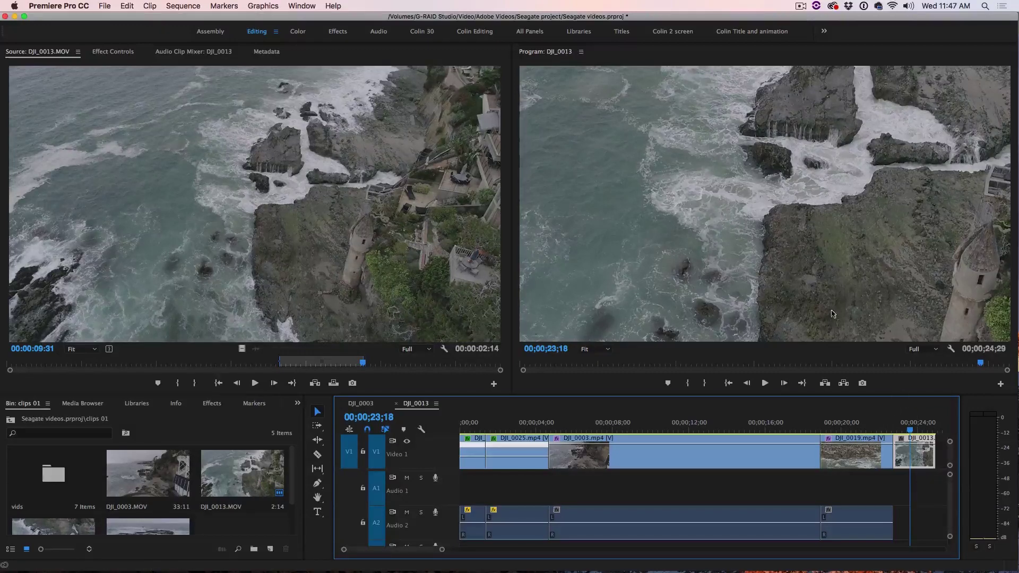
# Step: Reframe DJI_0013.MOV via Motion to Position 910.2, 237.5 and Scale 91.0 around the tower
pyautogui.click(107, 53)
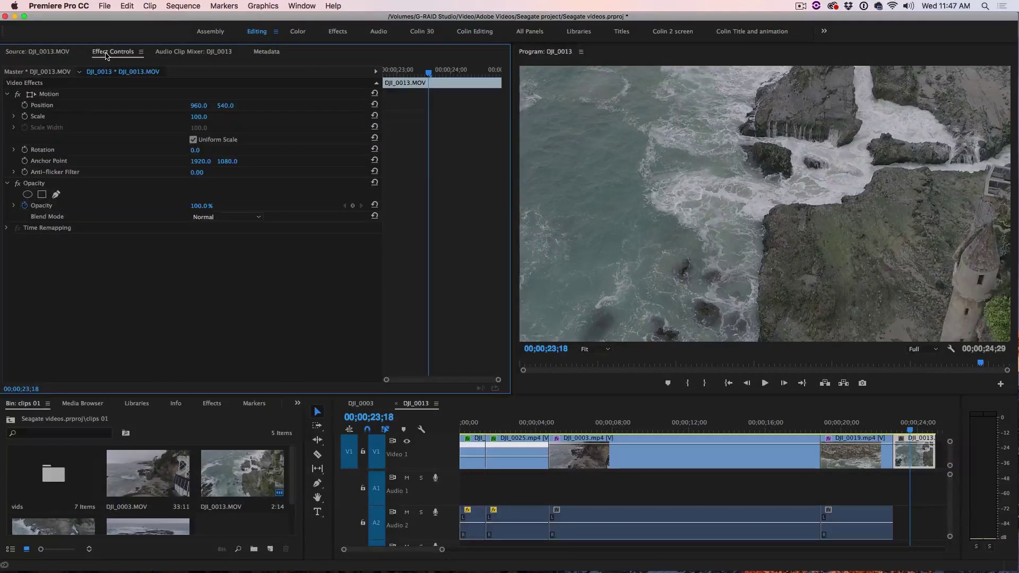
pyautogui.click(303, 4)
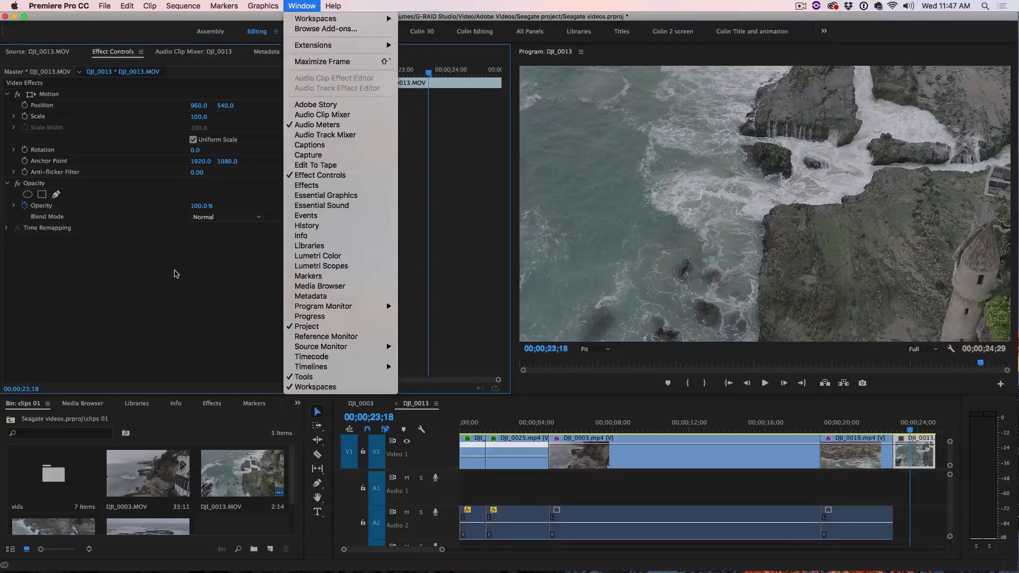
pyautogui.click(176, 274)
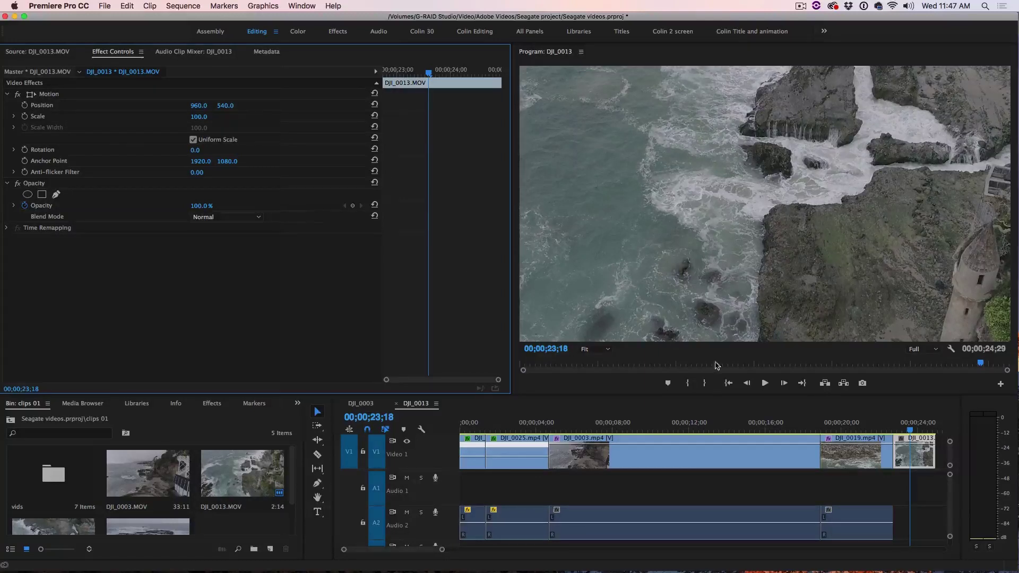
pyautogui.click(783, 191)
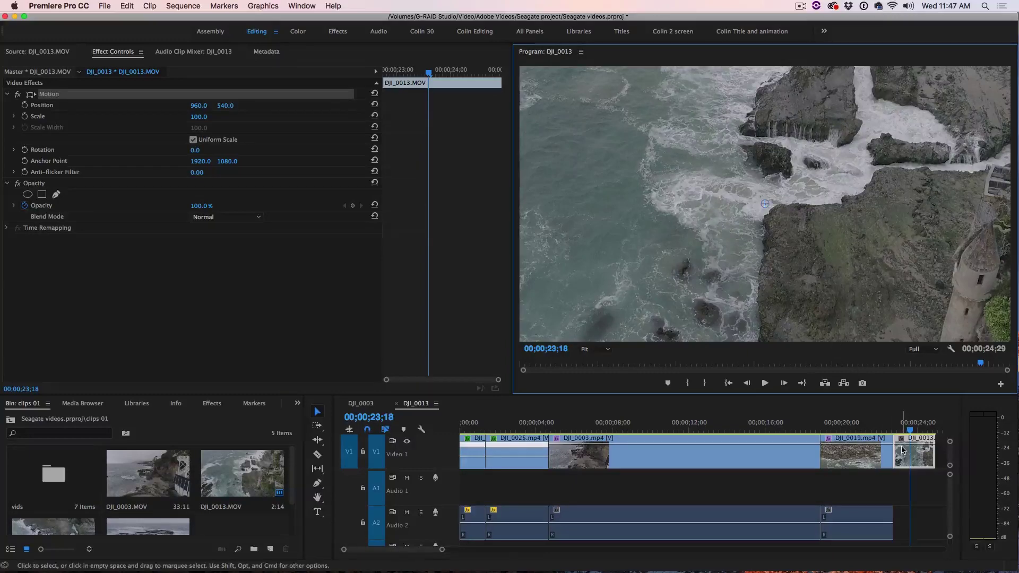
pyautogui.moveTo(872, 215); pyautogui.dragTo(832, 145)
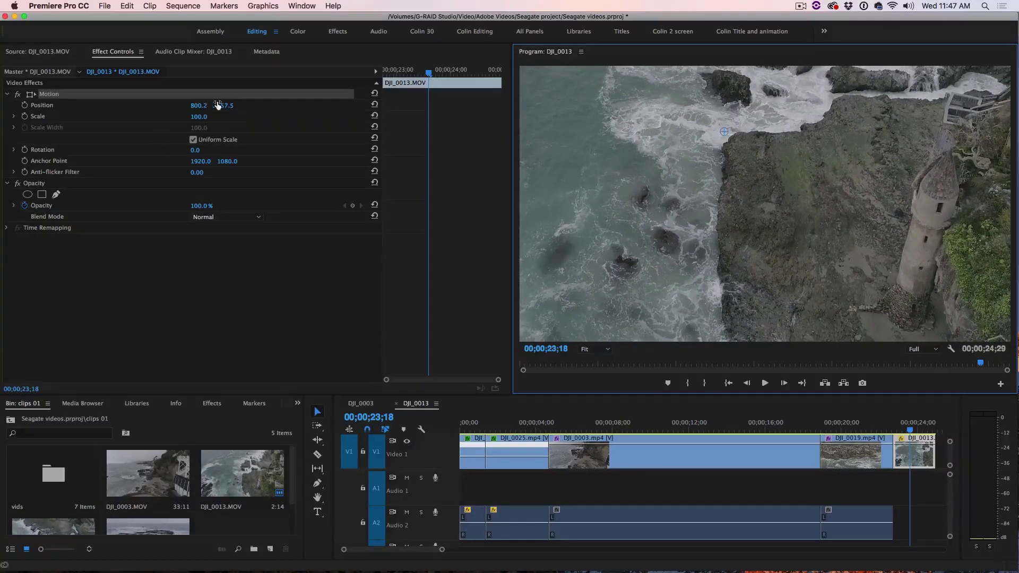
pyautogui.moveTo(225, 106); pyautogui.dragTo(202, 106)
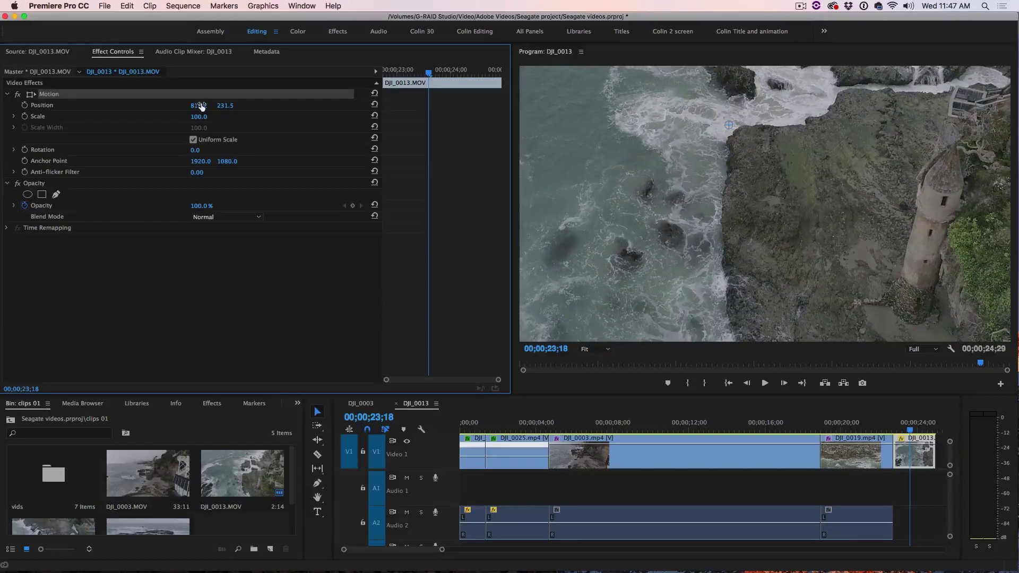
pyautogui.moveTo(199, 116)
pyautogui.mouseDown()
pyautogui.moveTo(160, 116)
pyautogui.moveTo(196, 116)
pyautogui.mouseUp()
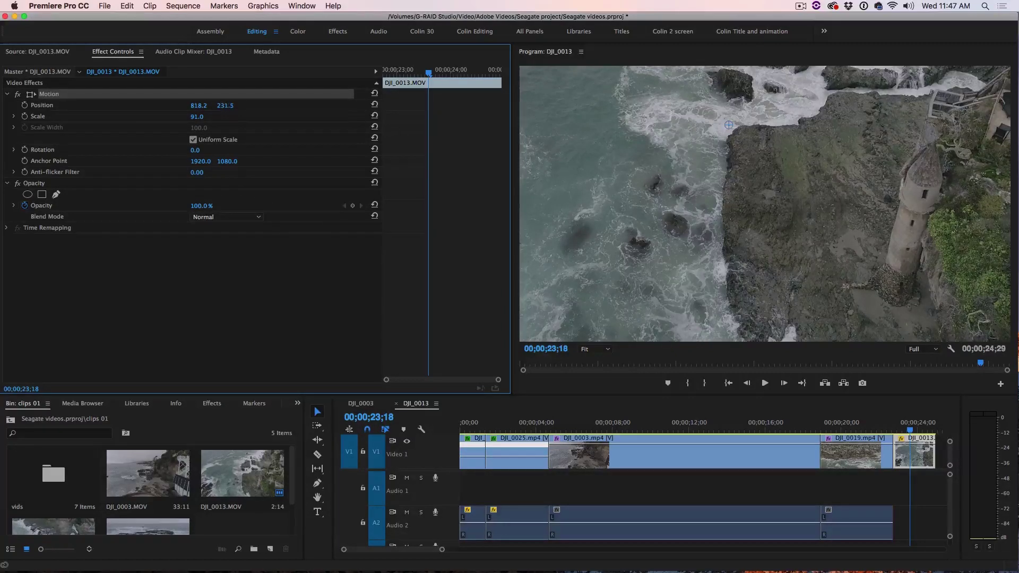
pyautogui.moveTo(225, 106); pyautogui.dragTo(217, 232)
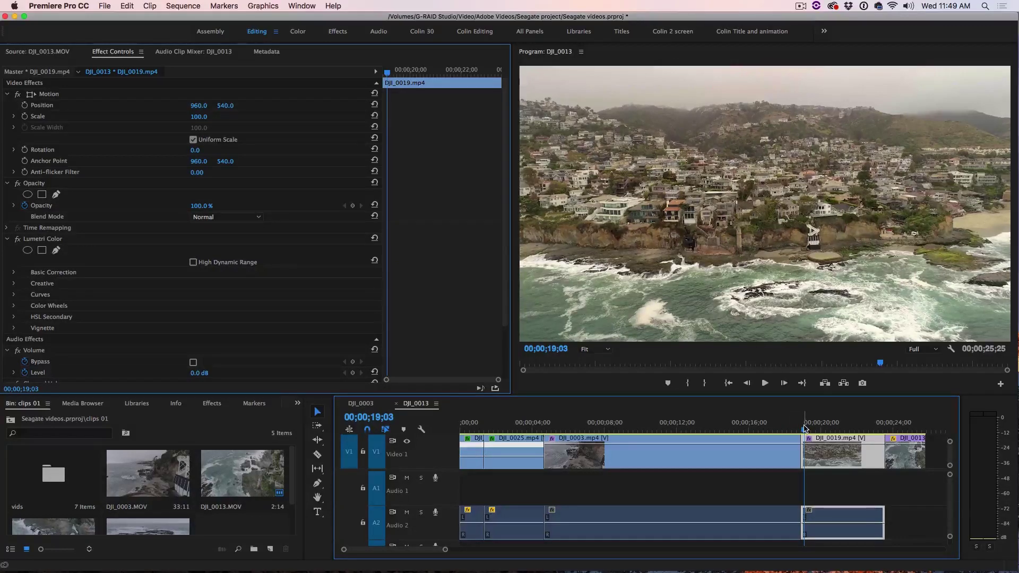
pyautogui.press('space')
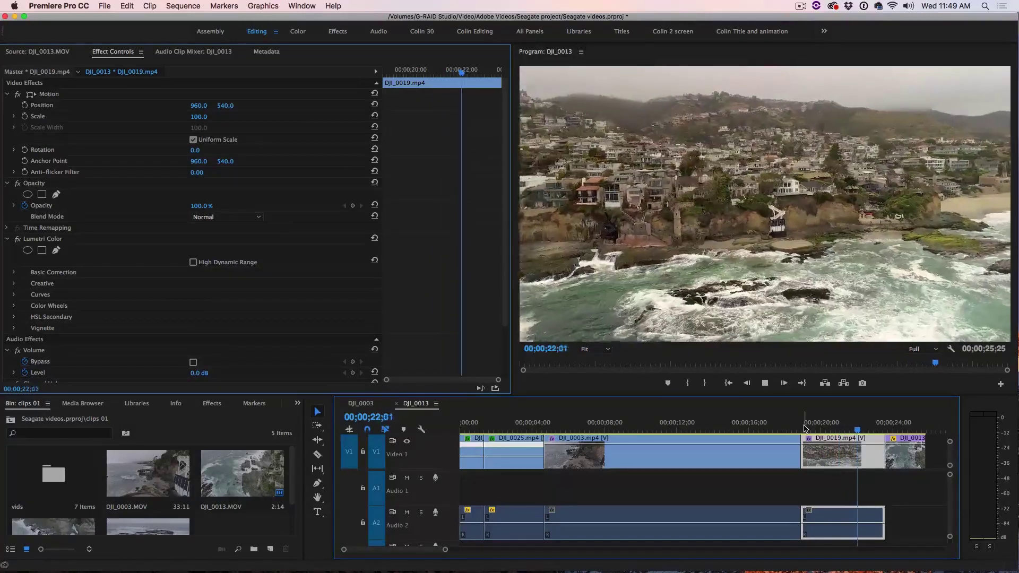
pyautogui.press('space')
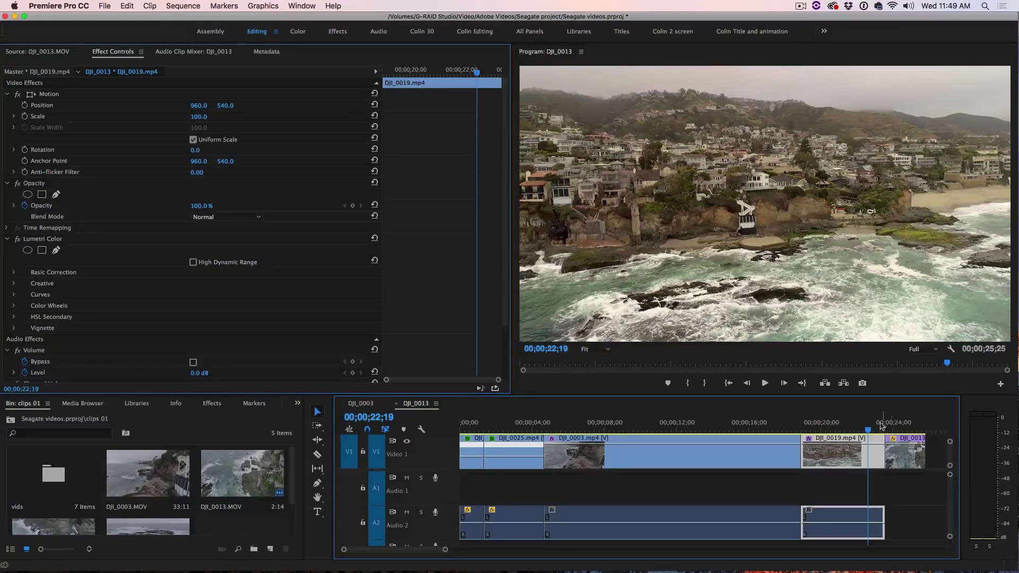
pyautogui.click(864, 429)
pyautogui.moveTo(864, 430); pyautogui.dragTo(839, 430)
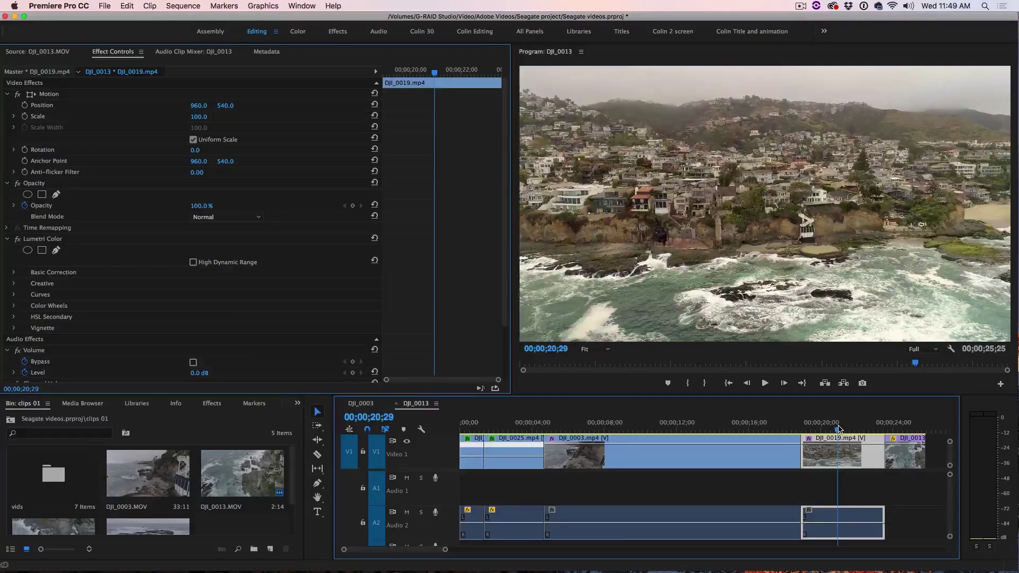
pyautogui.press('space')
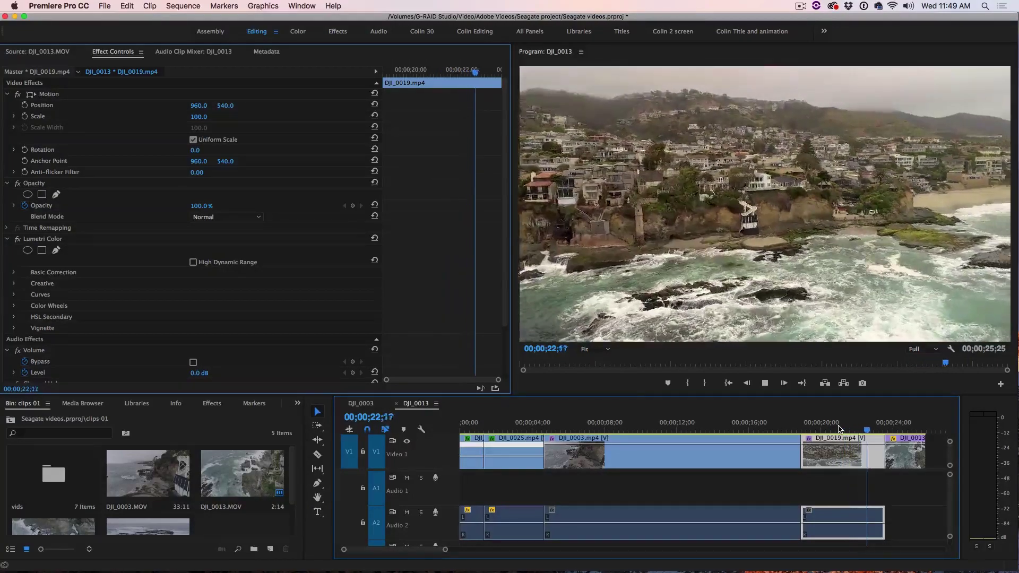
pyautogui.press('space')
pyautogui.click(820, 430)
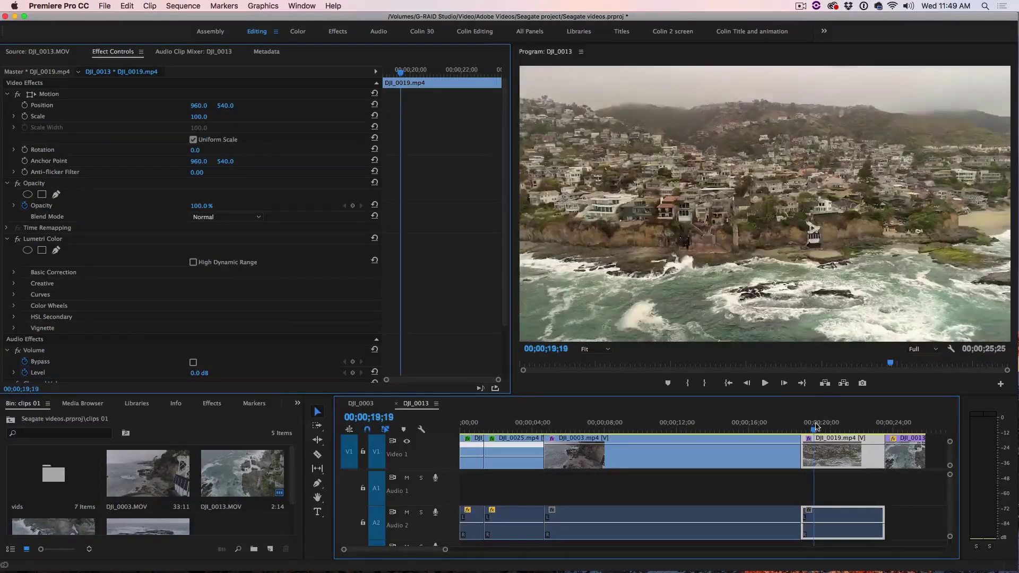
pyautogui.press('space')
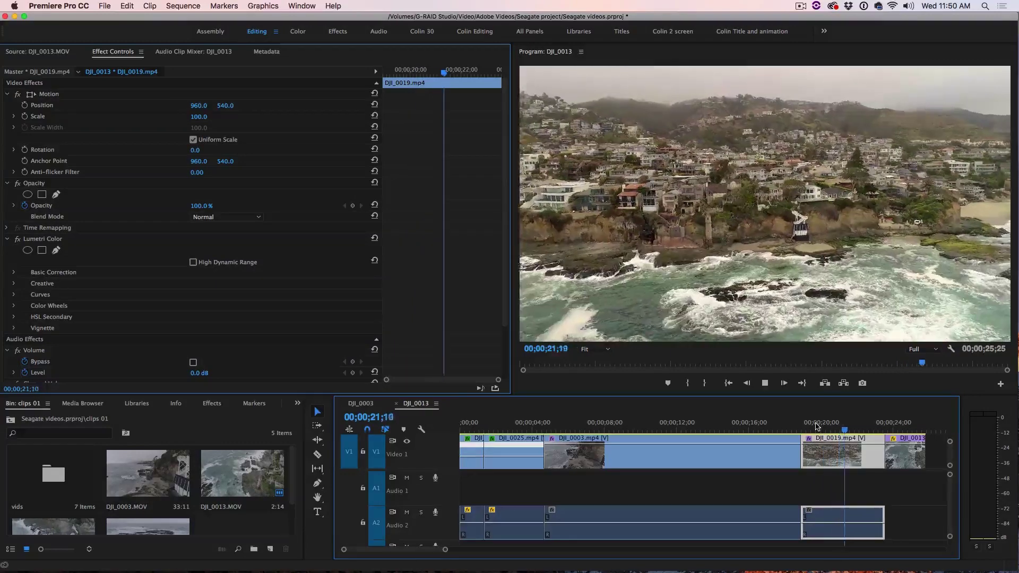
pyautogui.press('space')
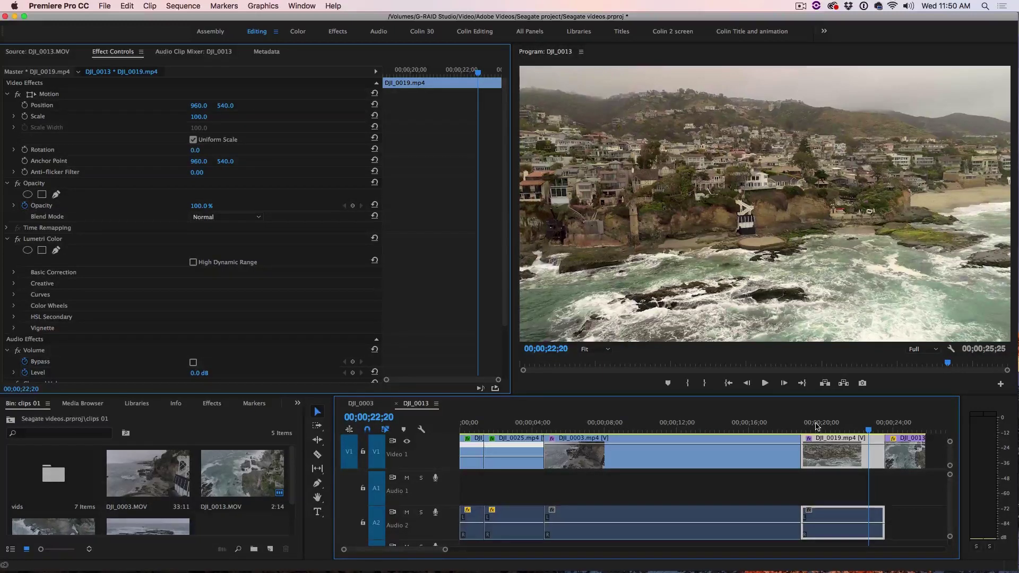
# Step: Search 'warp' and drop Warp Stabilizer onto DJI_0019.mp4, letting its analysis complete
pyautogui.click(212, 404)
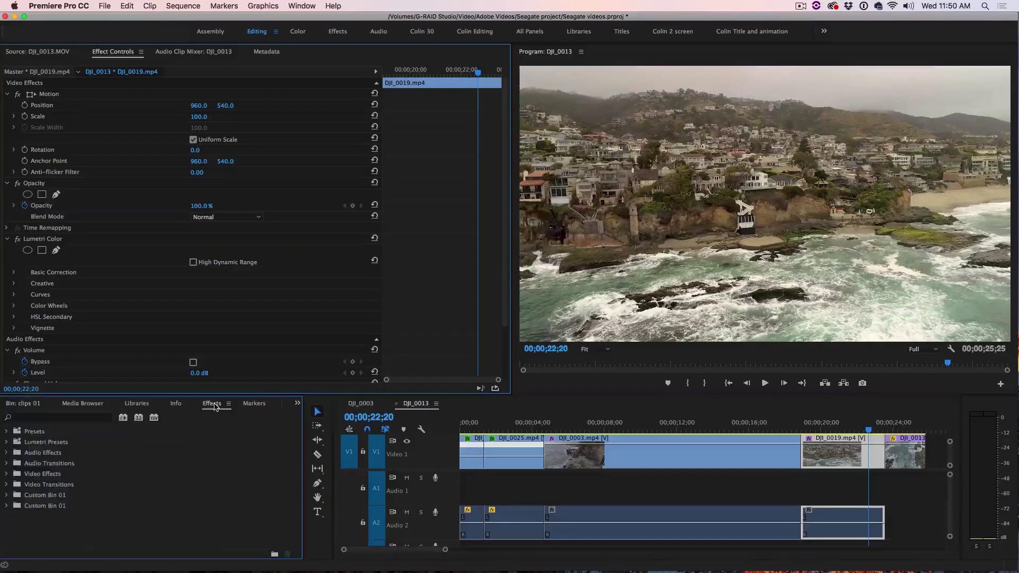
pyautogui.click(45, 417)
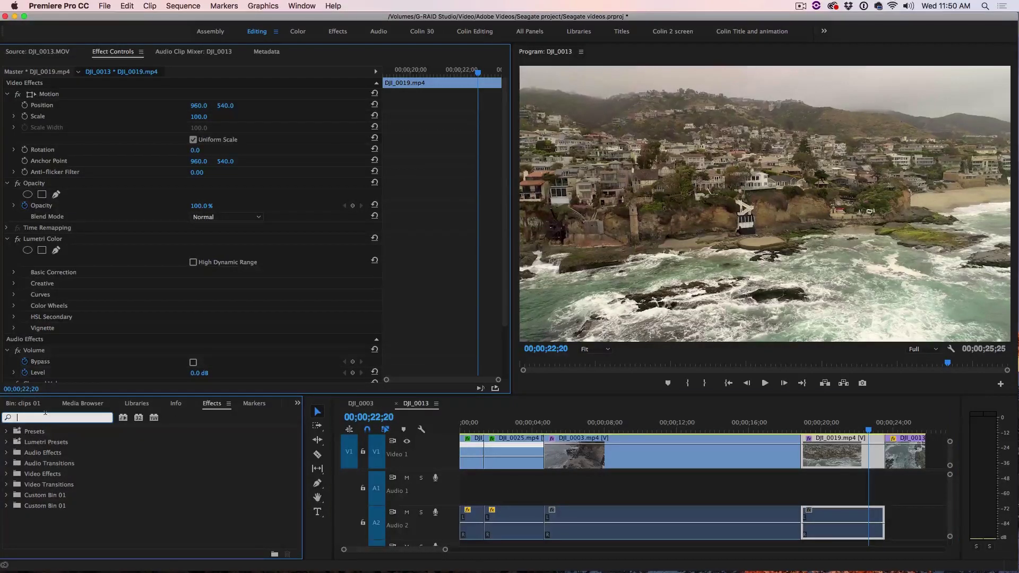
pyautogui.write('warp')
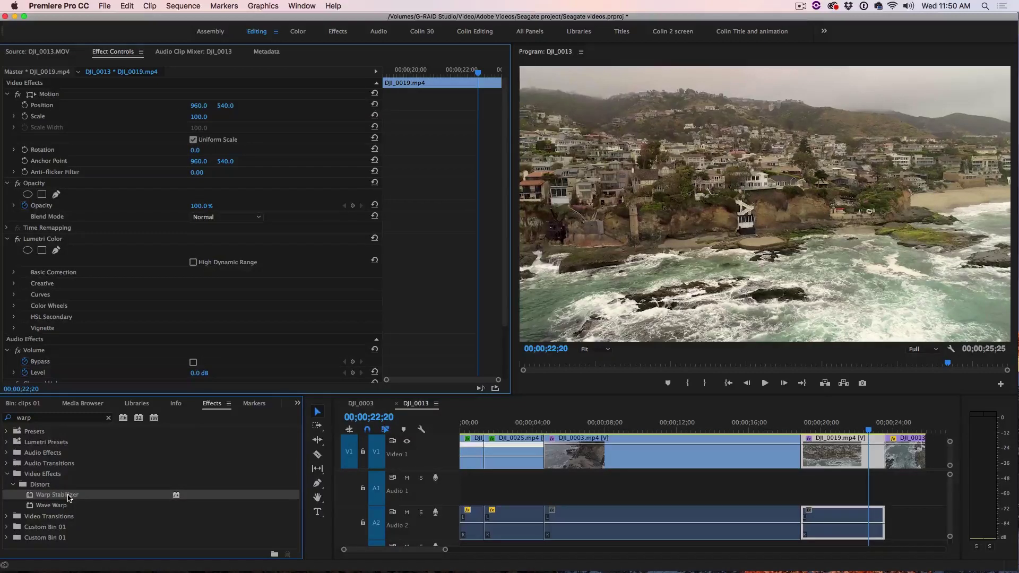
pyautogui.moveTo(69, 498); pyautogui.dragTo(842, 451)
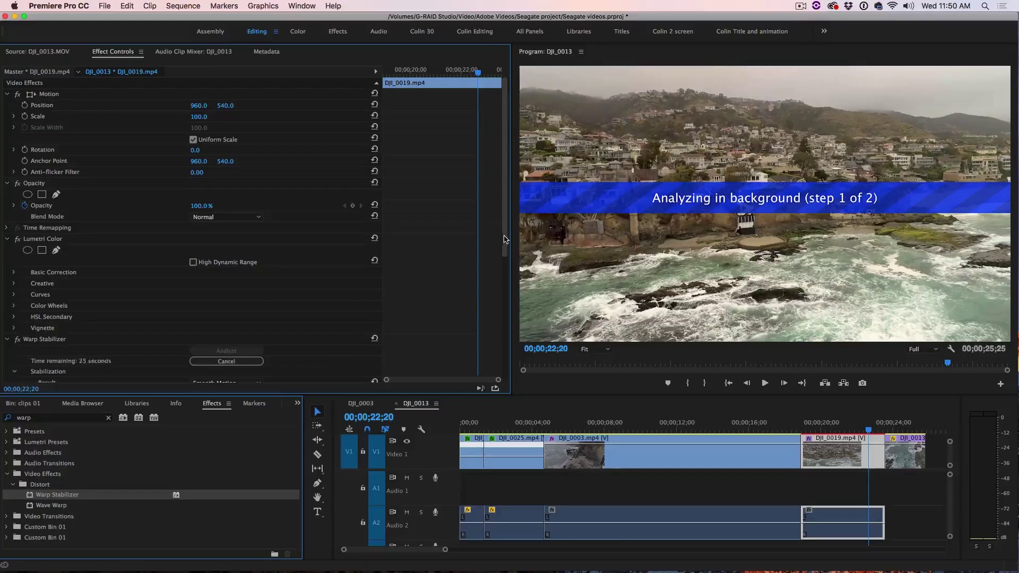
pyautogui.moveTo(505, 240); pyautogui.dragTo(502, 351)
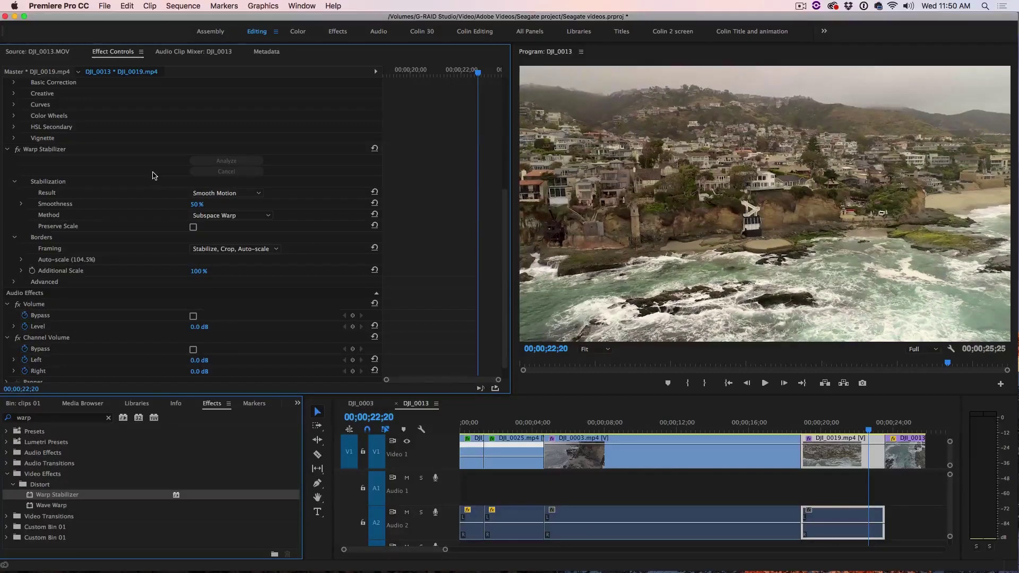
pyautogui.click(804, 426)
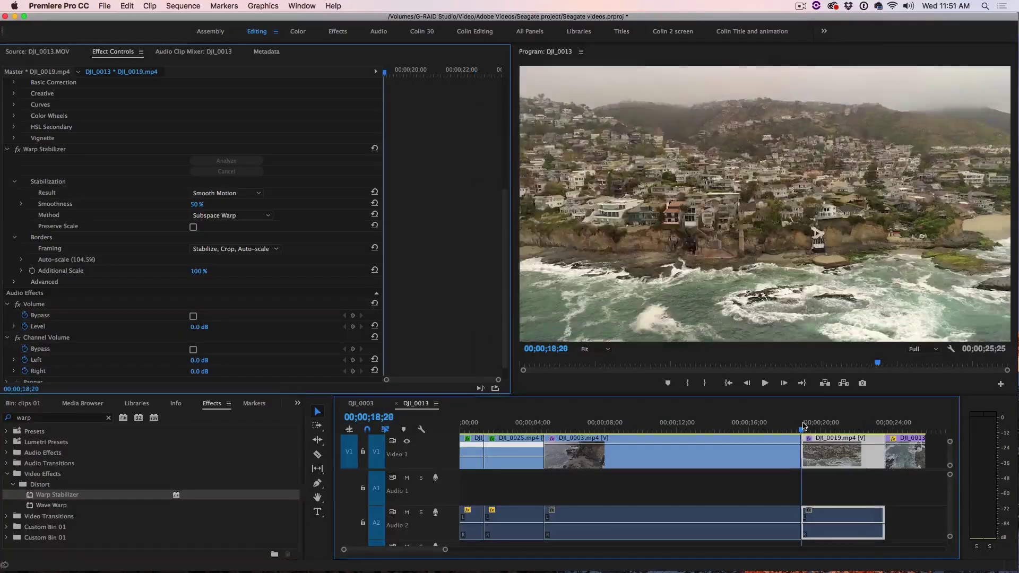
pyautogui.press('space')
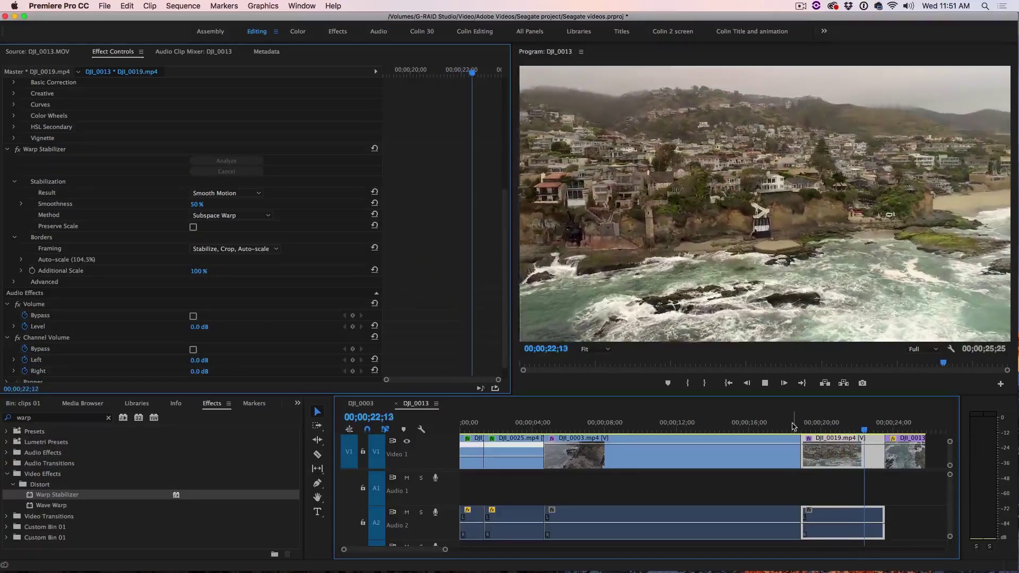
pyautogui.press('space')
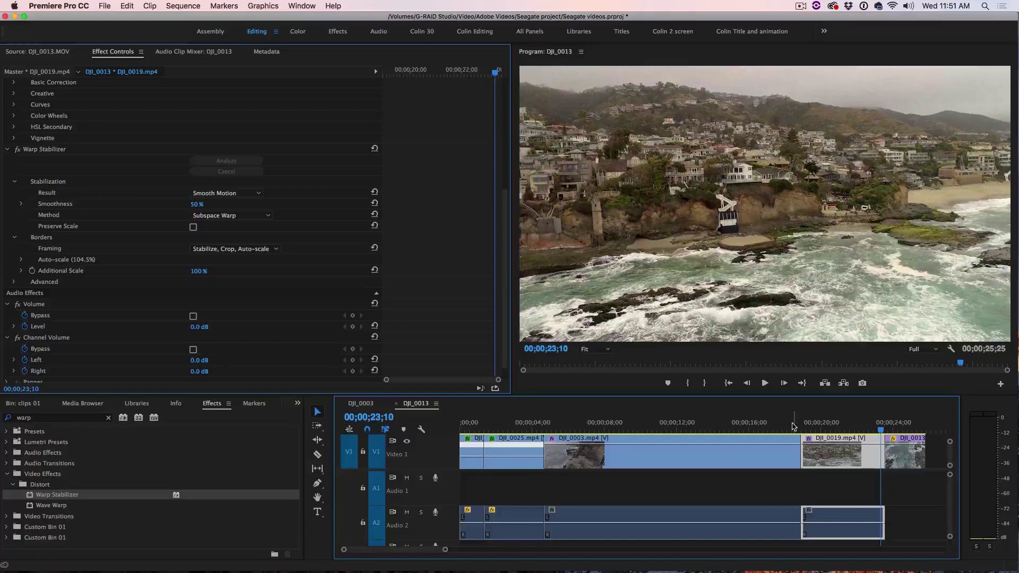
pyautogui.click(17, 149)
pyautogui.click(874, 428)
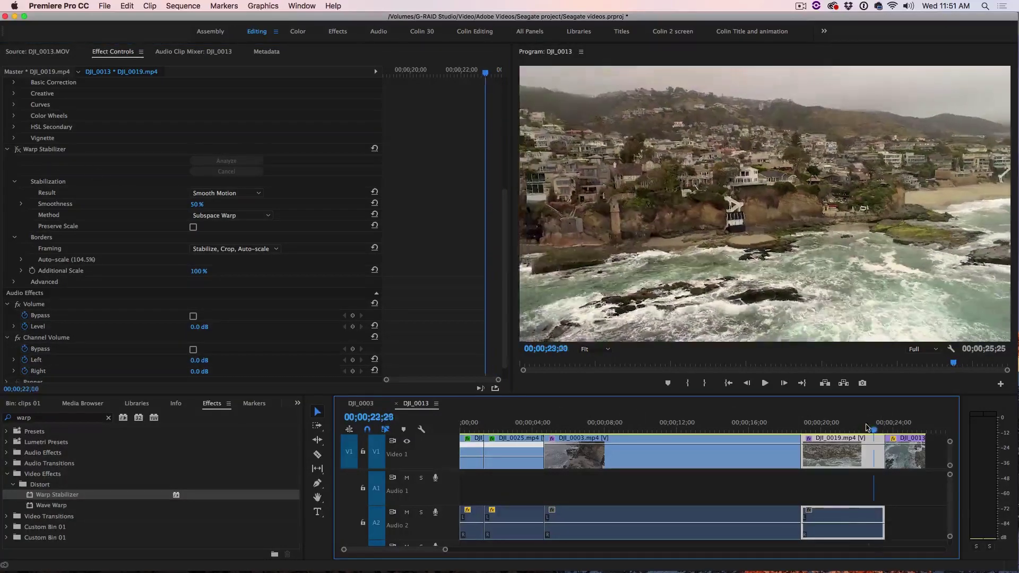
pyautogui.moveTo(867, 428); pyautogui.dragTo(833, 428)
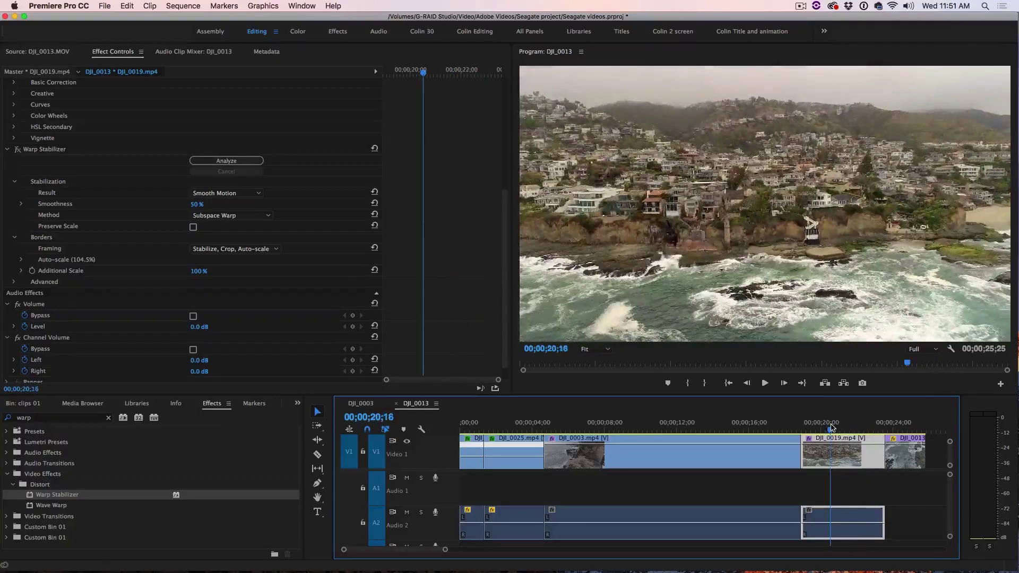
pyautogui.press('space')
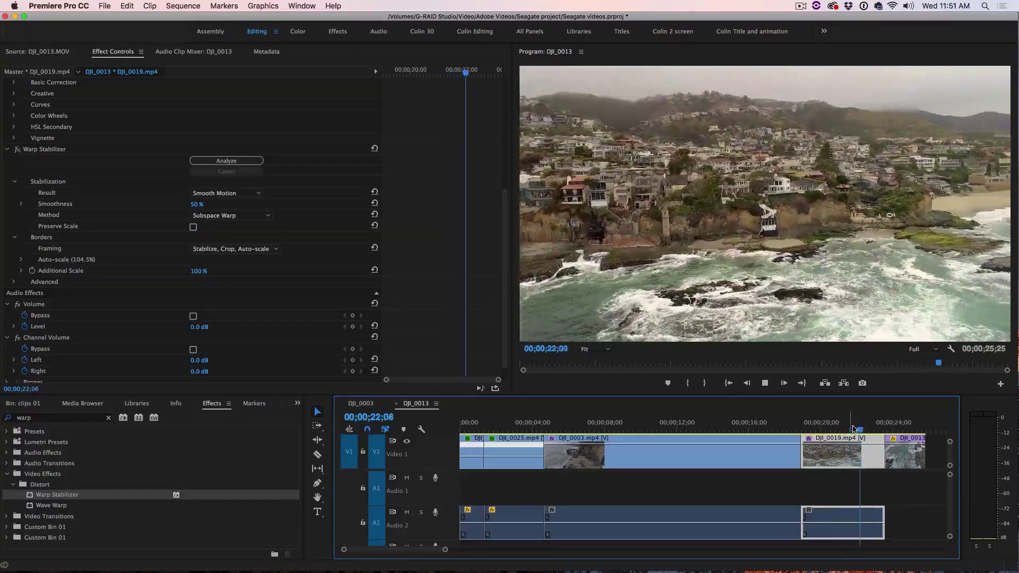
pyautogui.press('space')
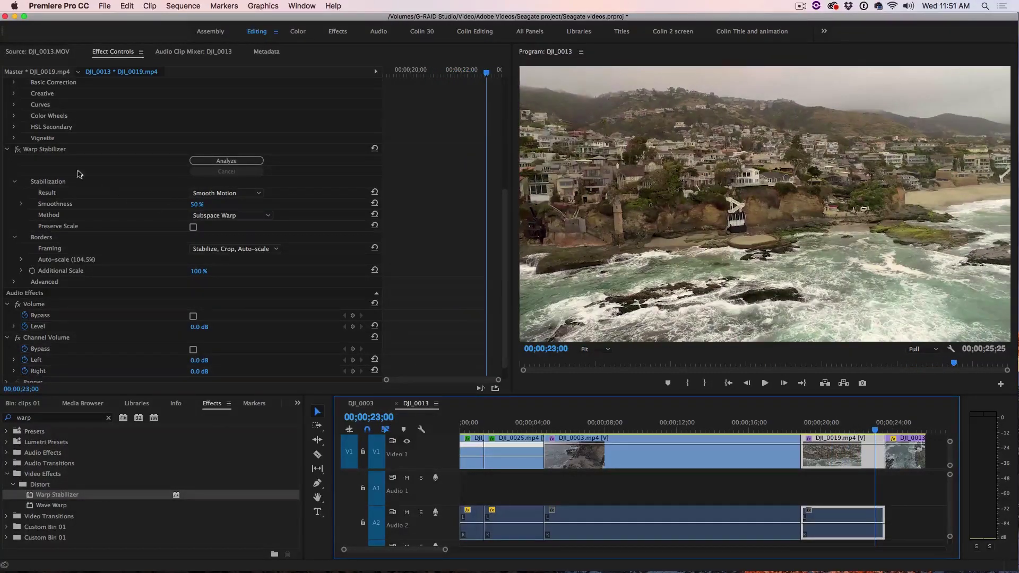
pyautogui.click(18, 149)
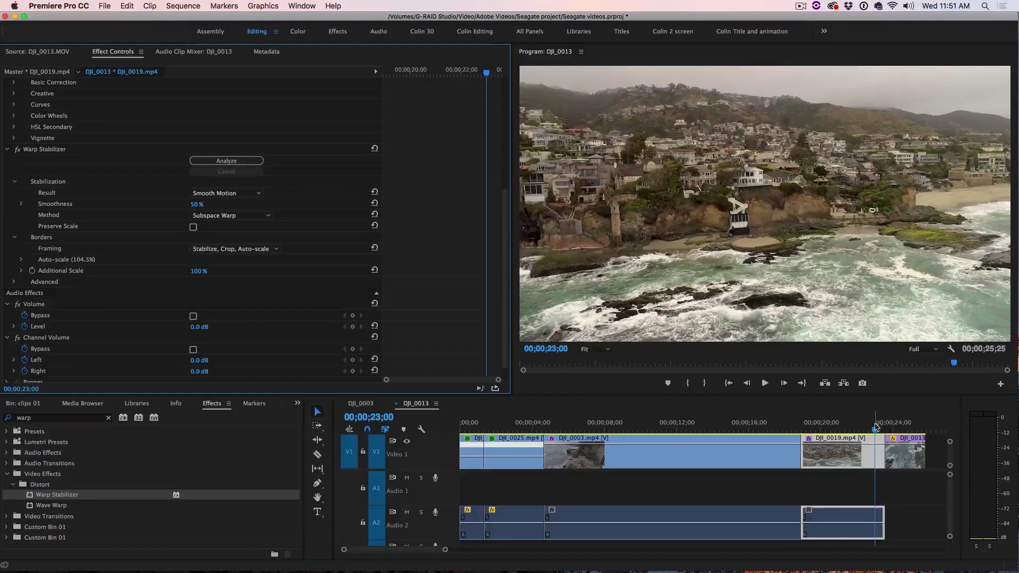
pyautogui.click(840, 425)
pyautogui.press('space')
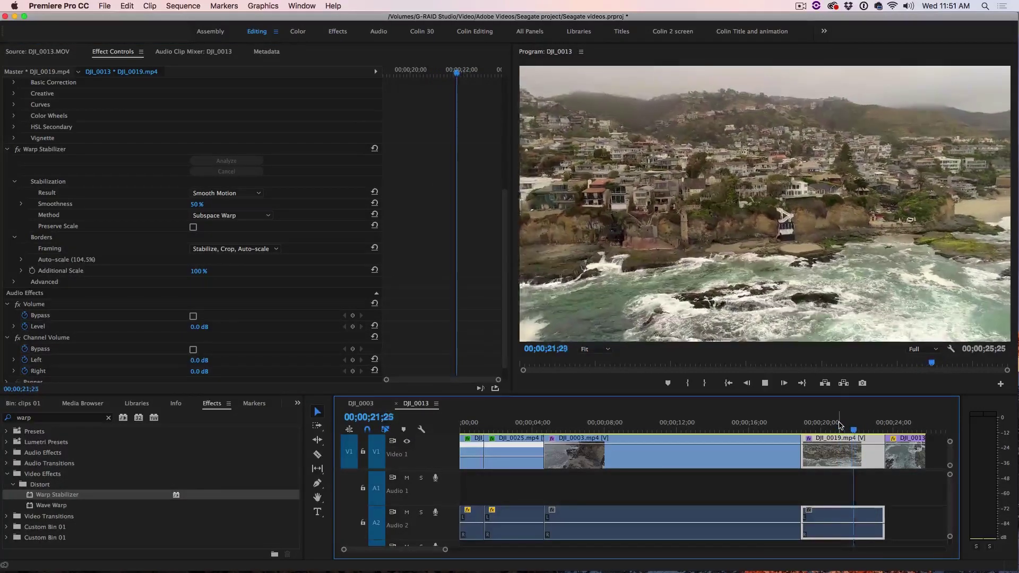
pyautogui.press('space')
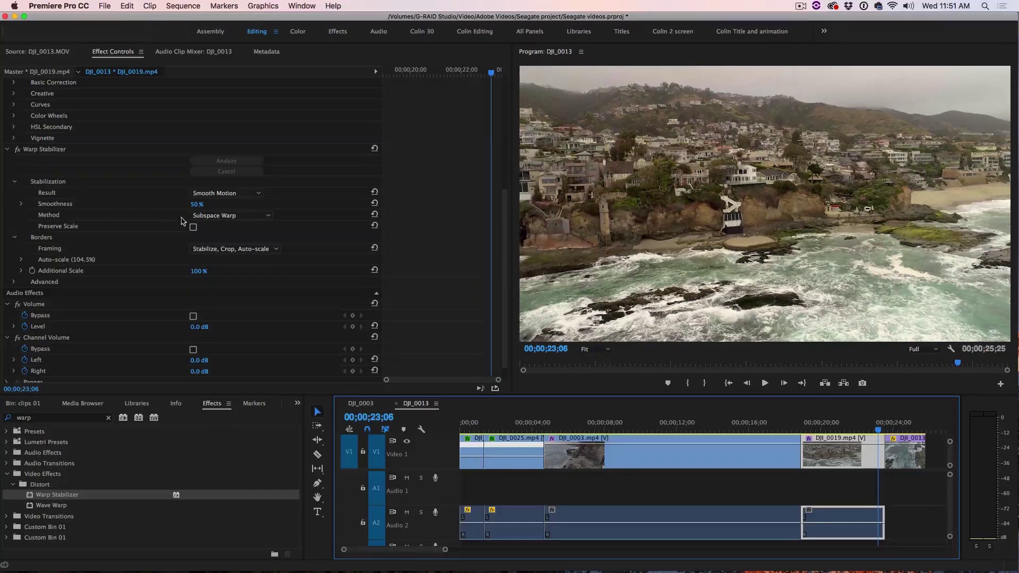
# Step: Switch Warp Stabilizer's Method to Position, Scale, Rotation and play back the stabilized DJI_0019 shot
pyautogui.click(220, 217)
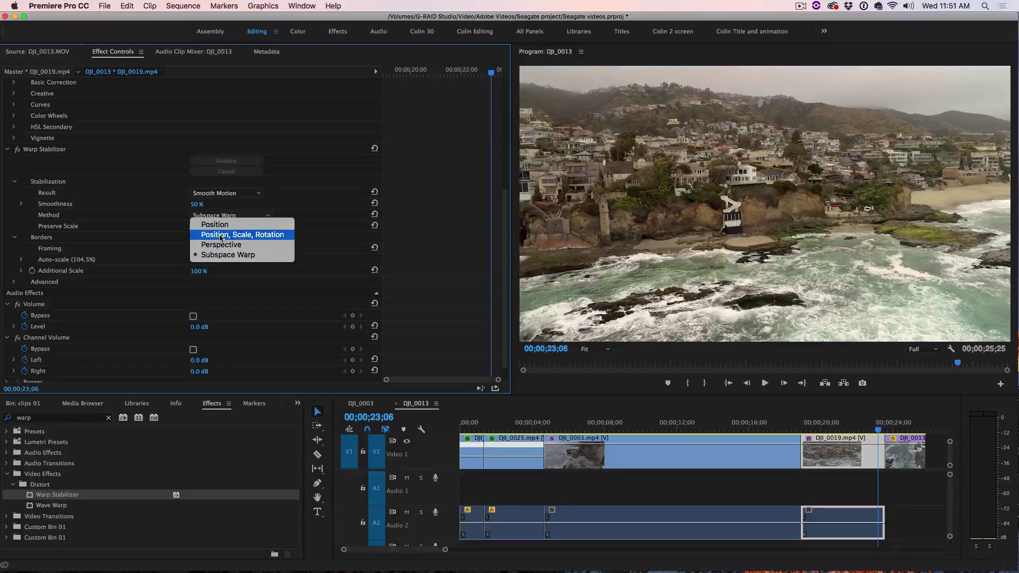
pyautogui.click(252, 237)
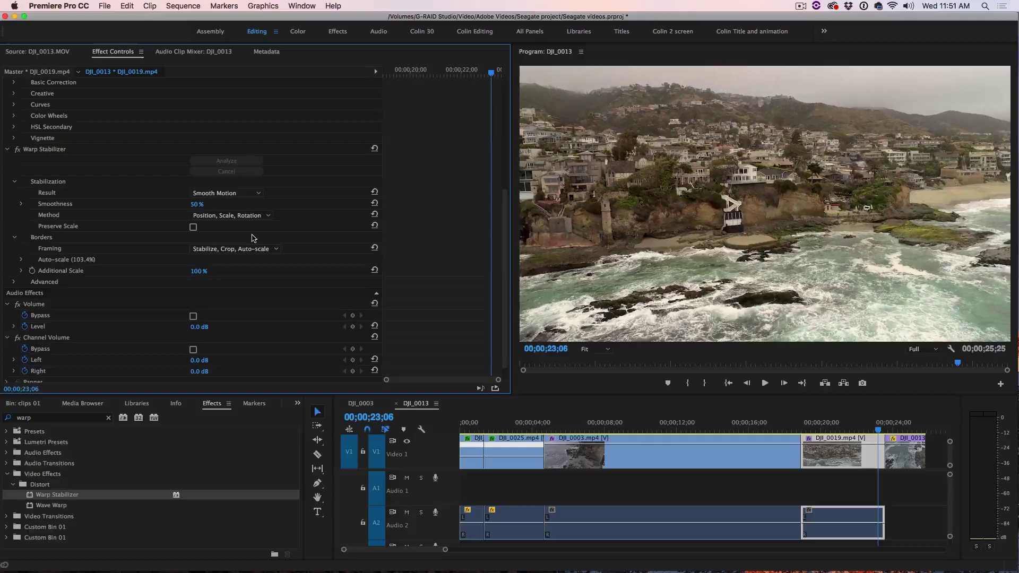
pyautogui.click(802, 425)
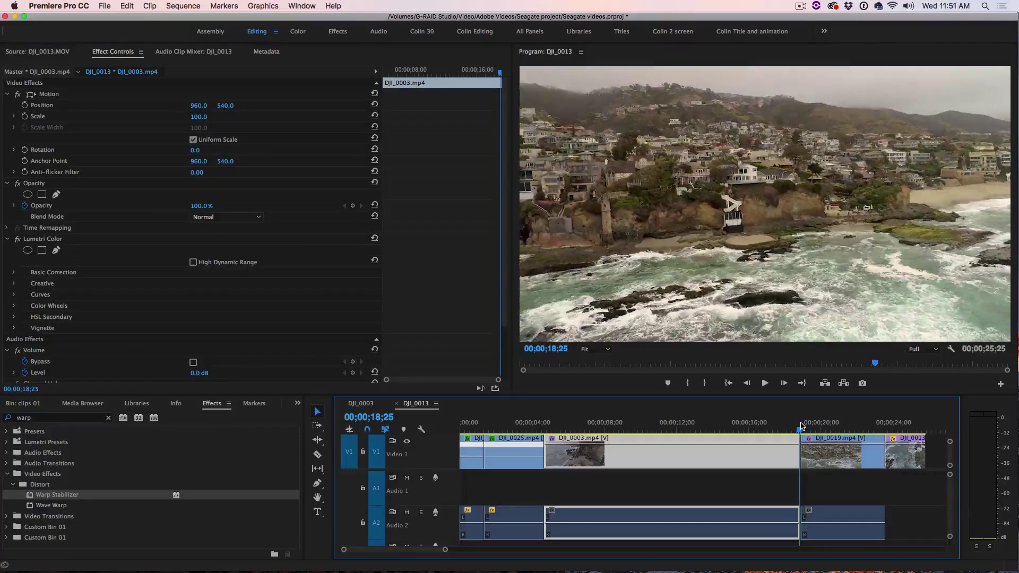
pyautogui.press('space')
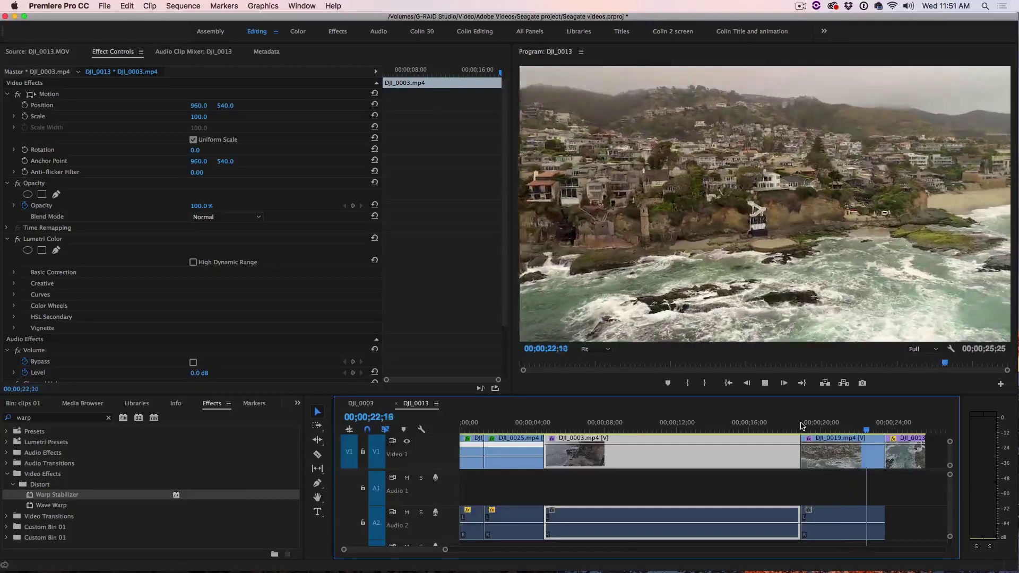
pyautogui.press('space')
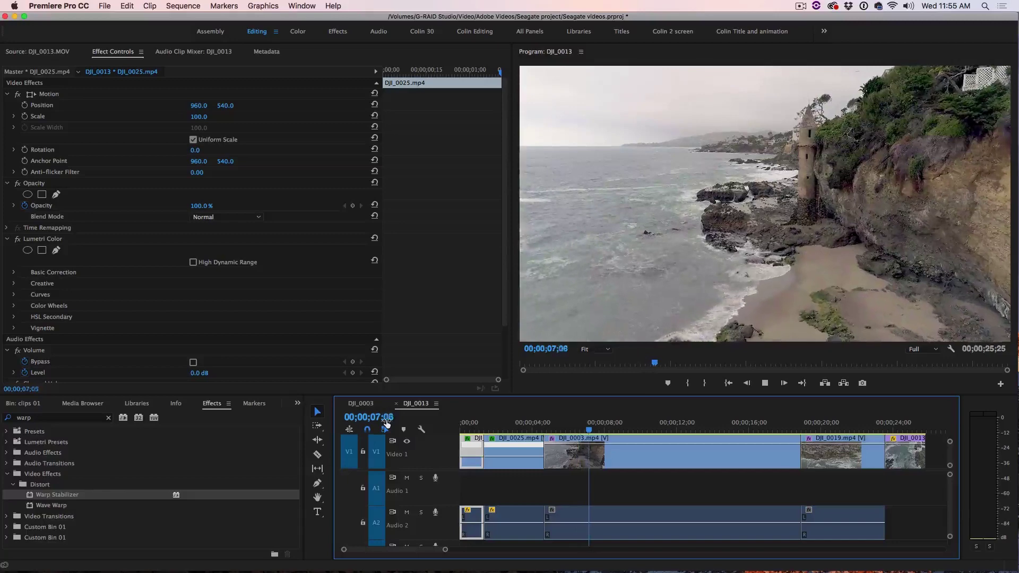
# Step: Move the playhead to the 9-second mark and open Export Settings for the DJI_0013 sequence
pyautogui.click(573, 457)
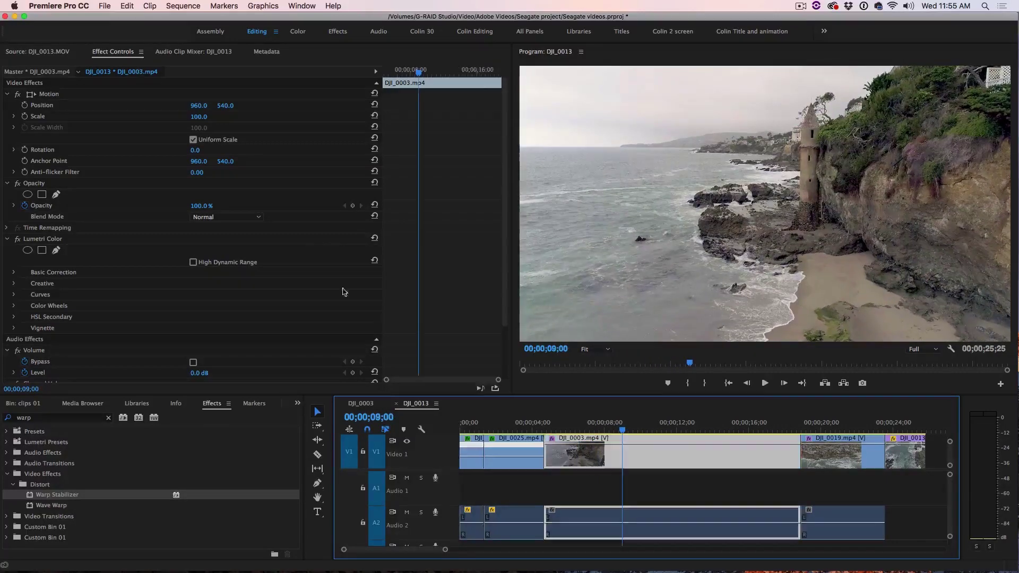
pyautogui.click(105, 6)
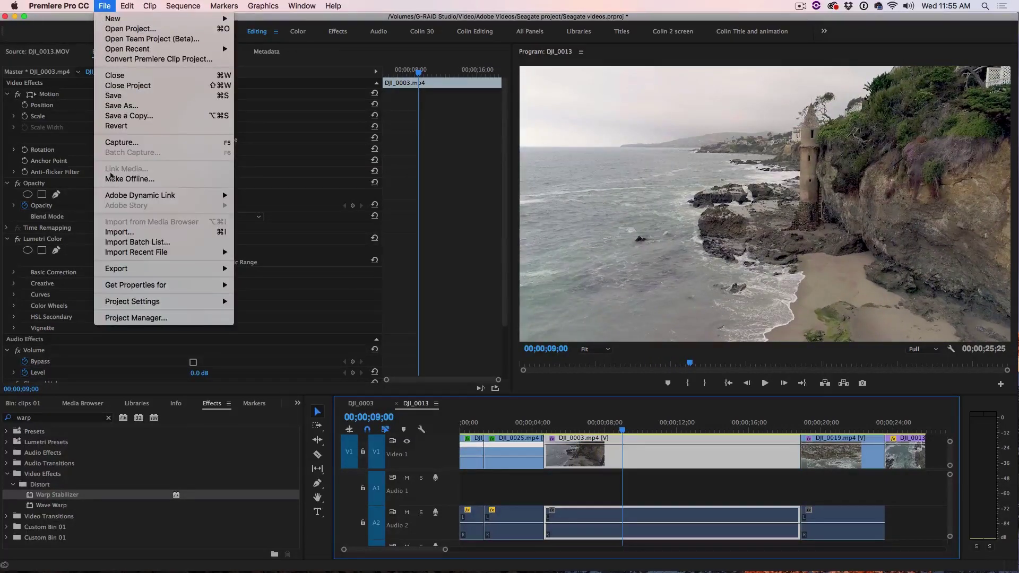
pyautogui.moveTo(111, 271)
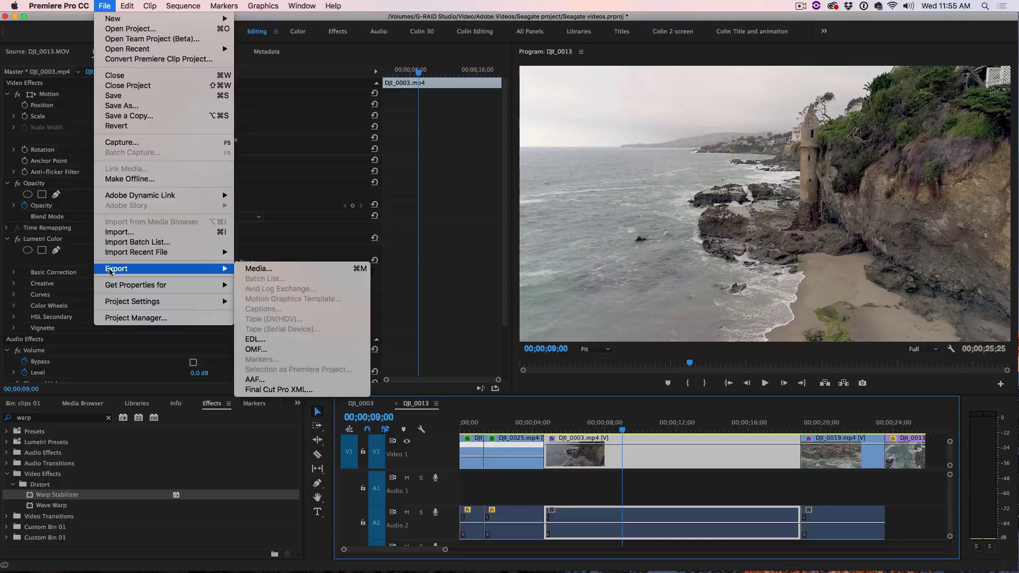
pyautogui.click(258, 269)
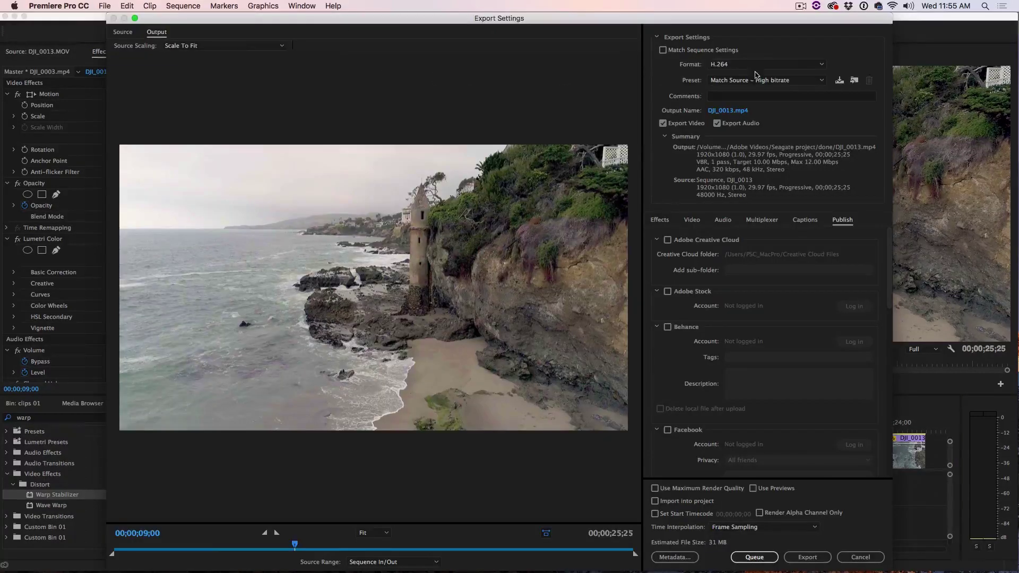
# Step: Expand the H.264 Preset list and scroll down to the YouTube presets
pyautogui.click(763, 81)
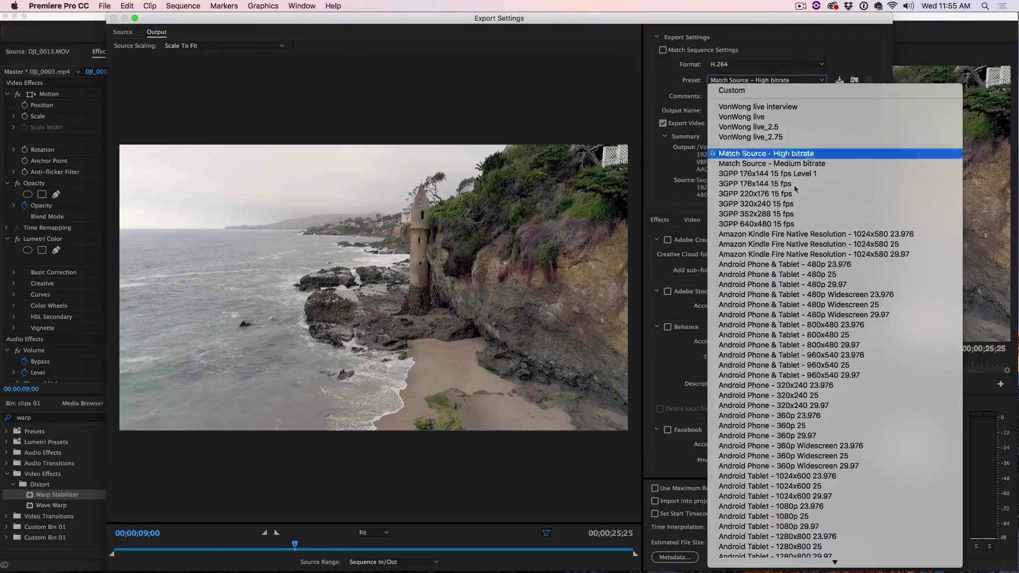
pyautogui.scroll(-15, 807, 229)
pyautogui.scroll(-1, 809, 229)
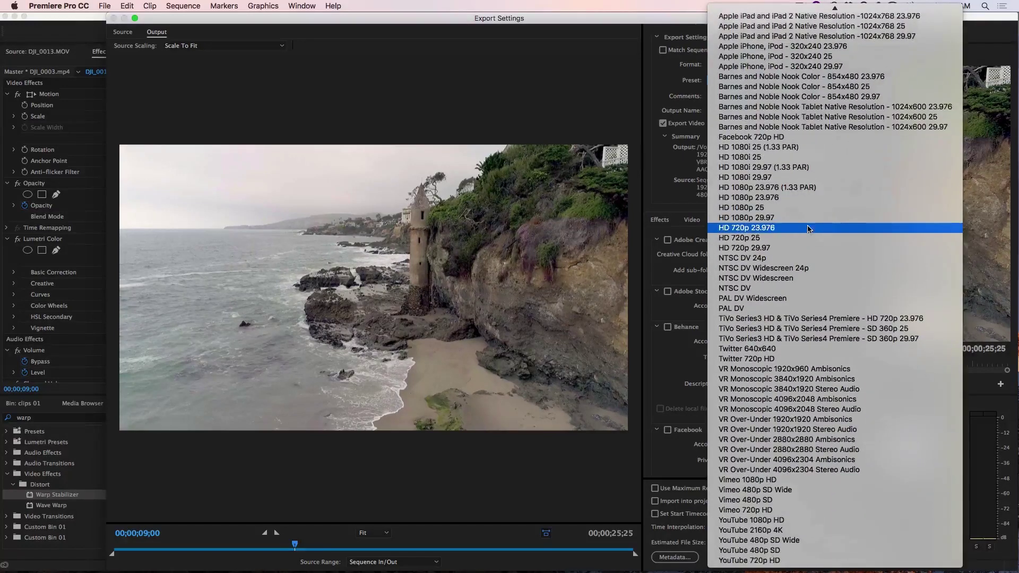